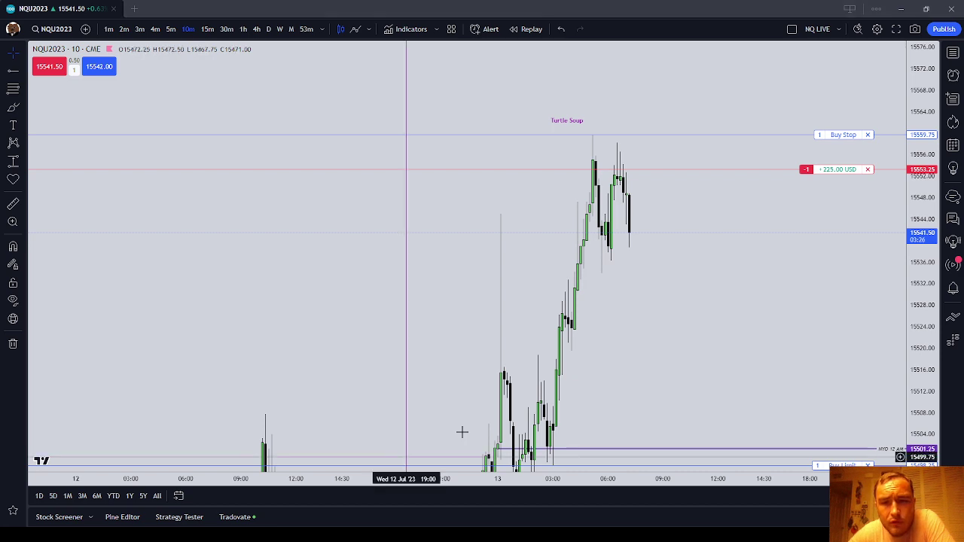
# - Draw a rectangle about 10 points tall on the chart, starting at 02:00 on 13 July, from 15522.25 up to about 15532.25
pyautogui.moveTo(743, 355); pyautogui.dragTo(743, 325)
pyautogui.scroll(3, 744, 324)
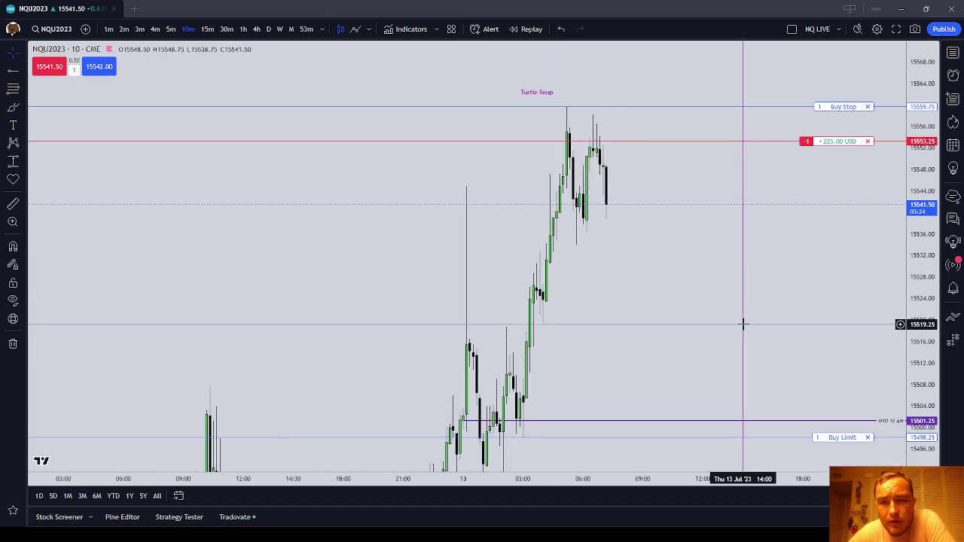
pyautogui.moveTo(592, 352); pyautogui.dragTo(584, 289)
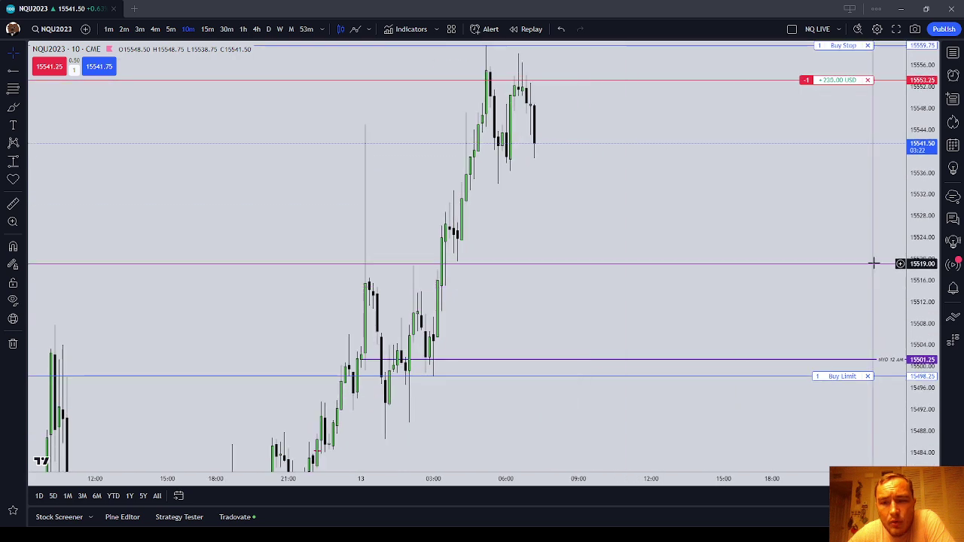
pyautogui.moveTo(922, 233); pyautogui.dragTo(922, 286)
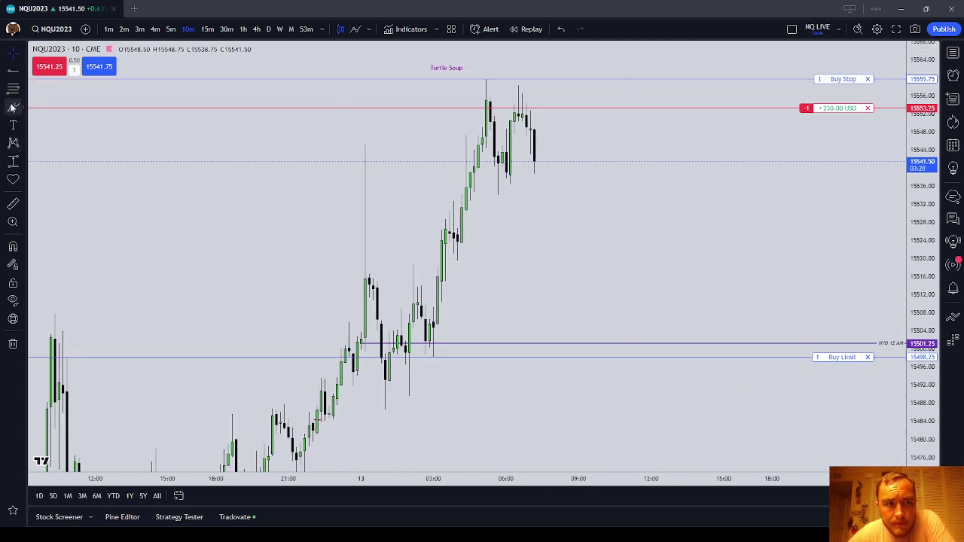
pyautogui.click(21, 130)
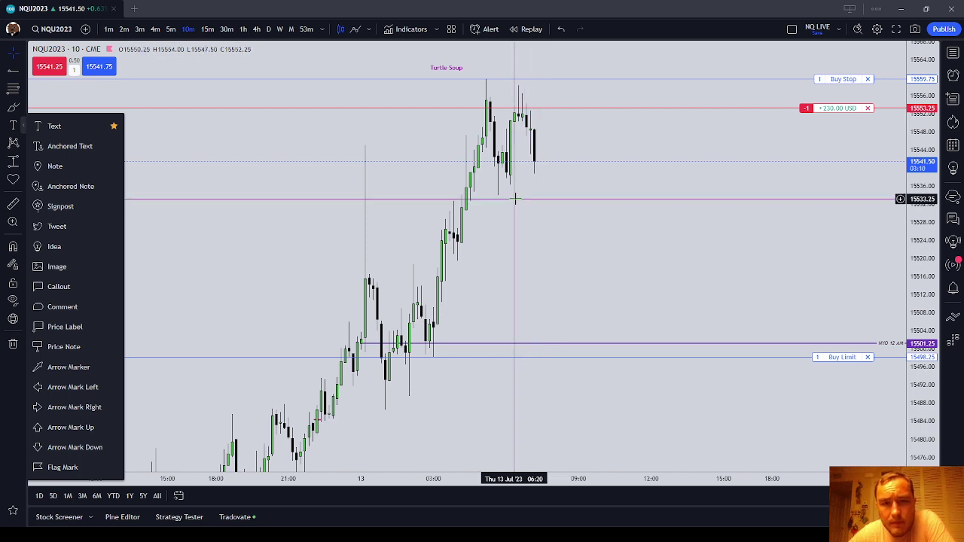
pyautogui.click(25, 113)
pyautogui.click(66, 145)
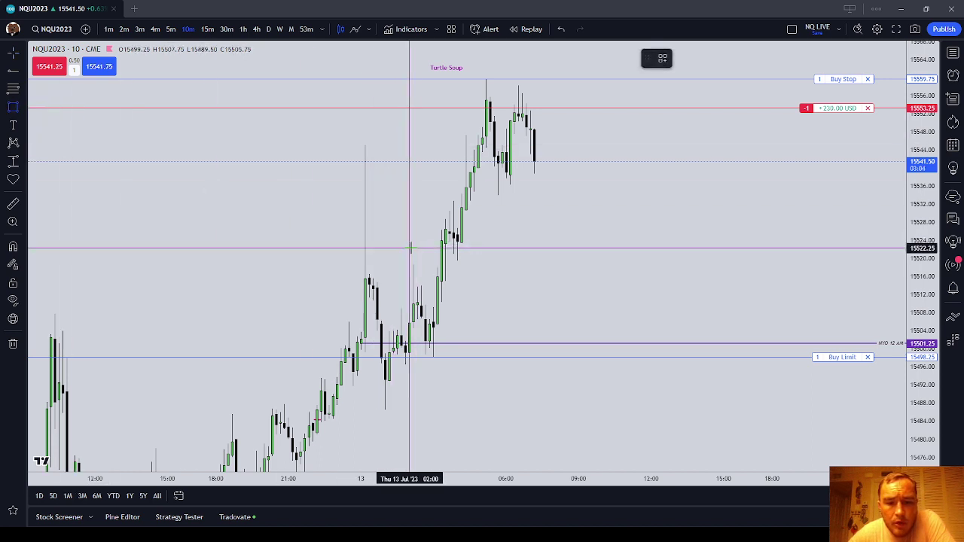
pyautogui.click(409, 248)
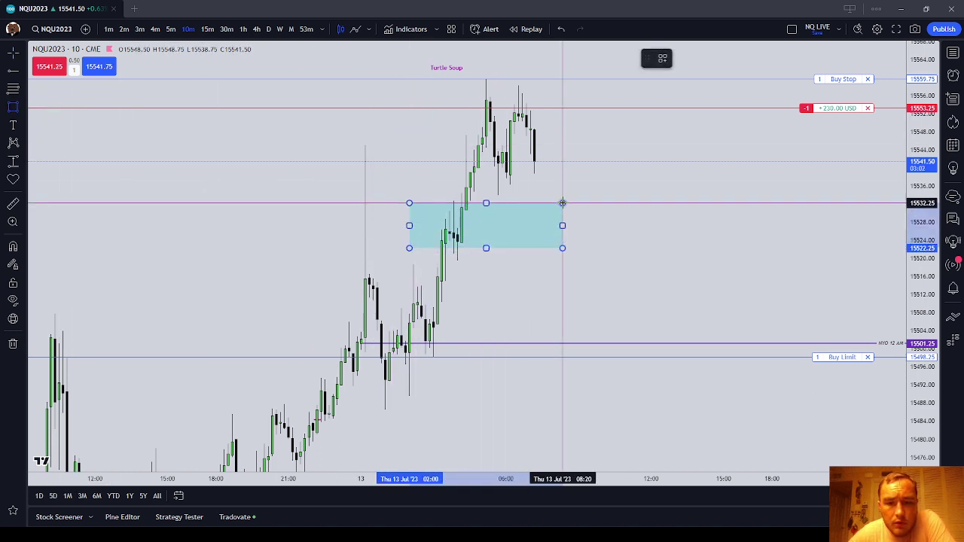
pyautogui.click(550, 203)
# - Move the rectangle up to the high under the Turtle Soup label, spanning 15549.50 to 15559.50, and set its left edge at 03:00
pyautogui.moveTo(542, 203); pyautogui.dragTo(468, 85)
pyautogui.rightClick(548, 208)
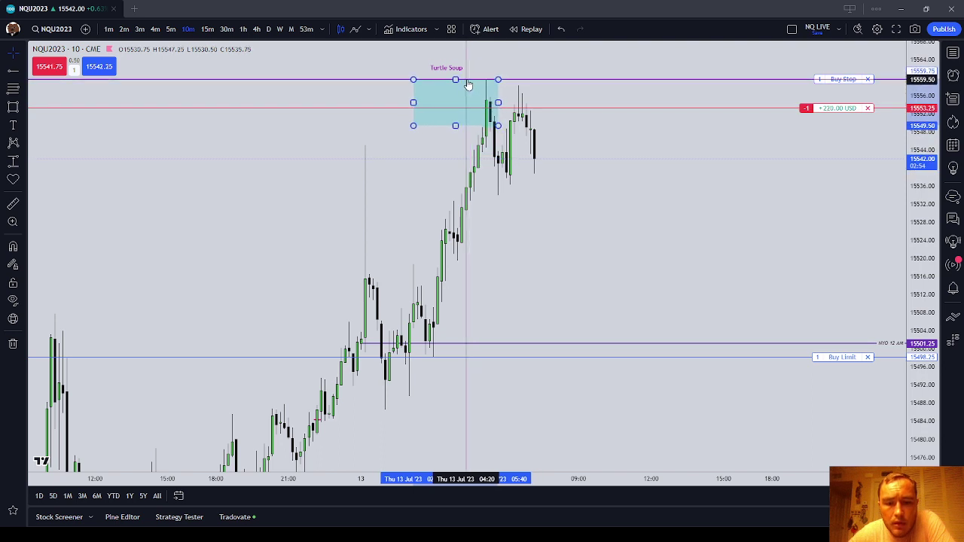
pyautogui.click(689, 266)
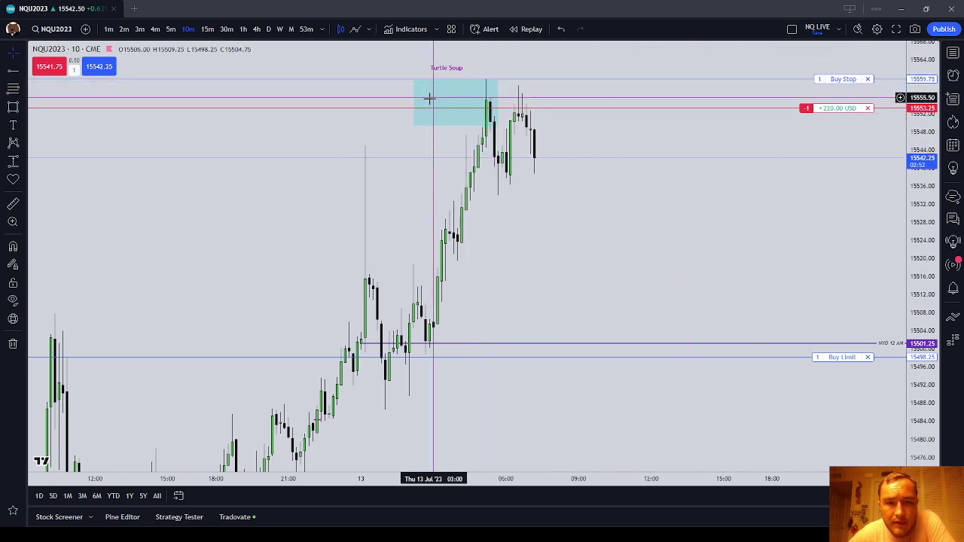
pyautogui.moveTo(414, 102); pyautogui.dragTo(433, 101)
pyautogui.click(626, 183)
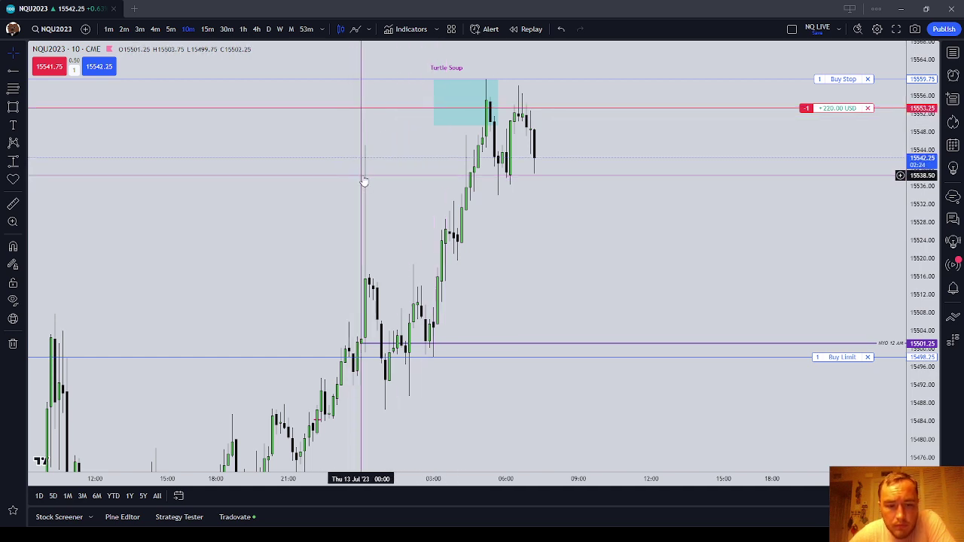
# - Check which time zone the chart is set to
pyautogui.click(862, 495)
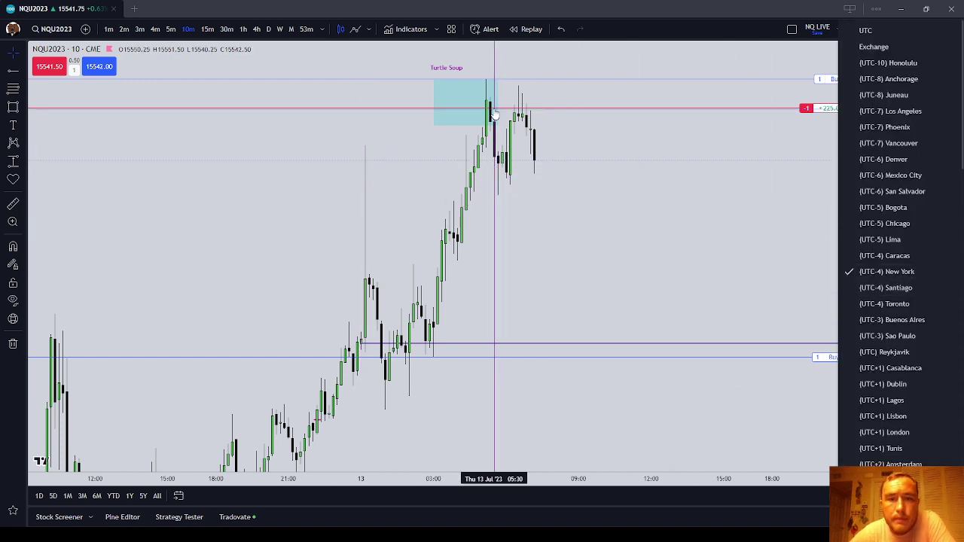
pyautogui.click(622, 221)
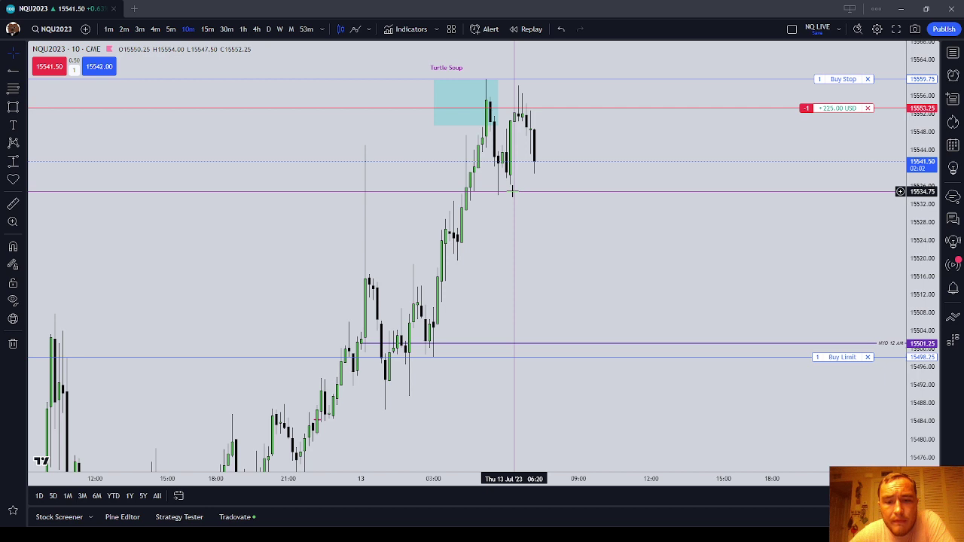
# - Extend the rectangle's left edge back to 02:00 on 13 July
pyautogui.click(435, 103)
pyautogui.moveTo(435, 102); pyautogui.dragTo(409, 102)
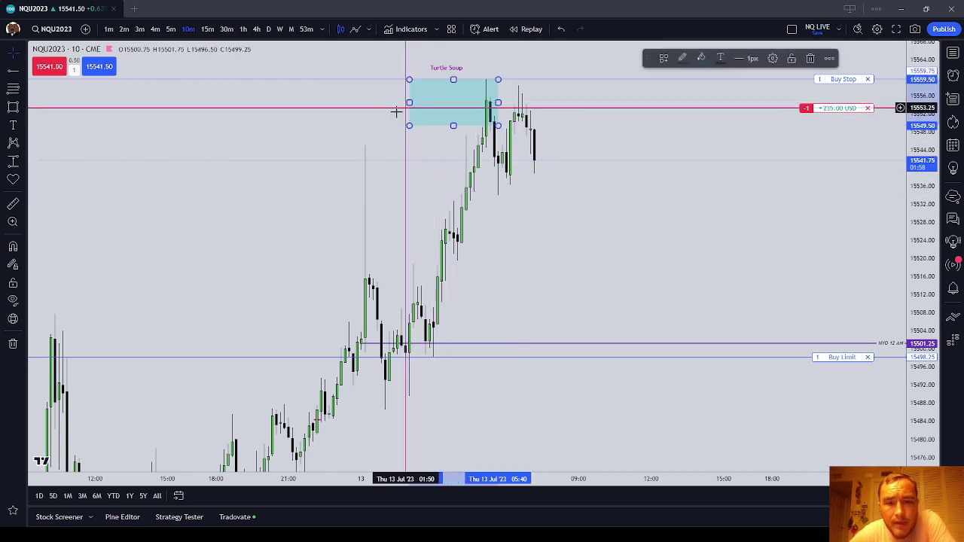
pyautogui.click(415, 218)
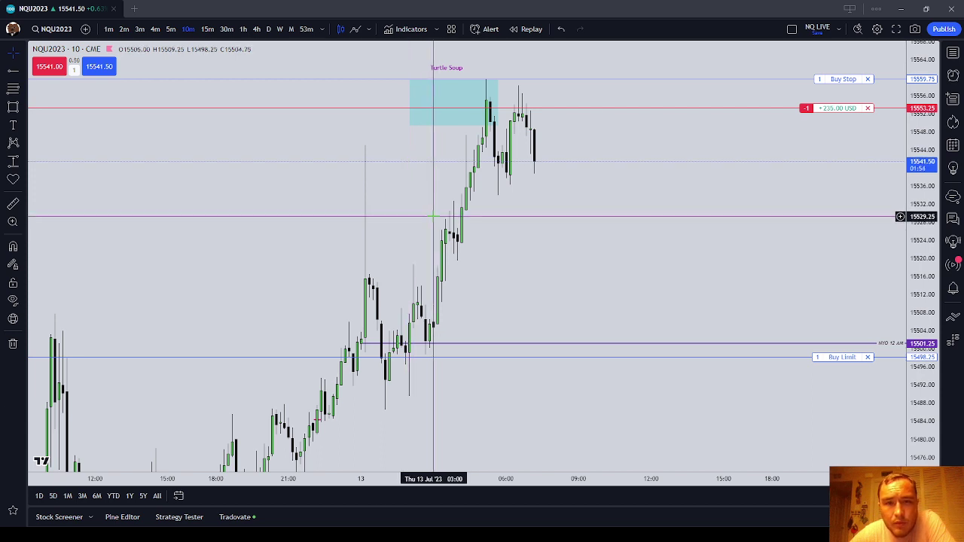
# - Set the rectangle's left edge to 03:00 and its right edge to 05:30 on 13 July
pyautogui.click(410, 102)
pyautogui.moveTo(410, 102); pyautogui.dragTo(433, 101)
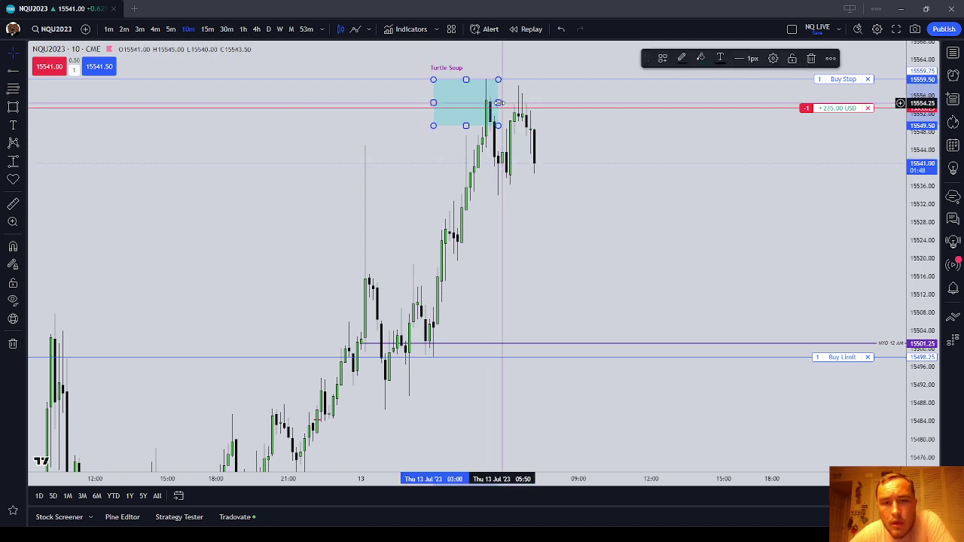
pyautogui.moveTo(499, 103); pyautogui.dragTo(495, 103)
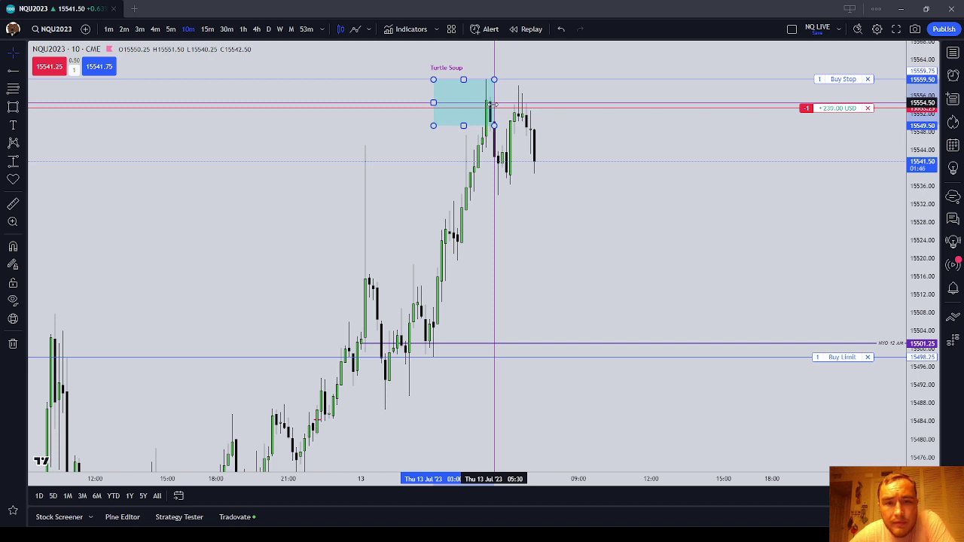
pyautogui.click(617, 175)
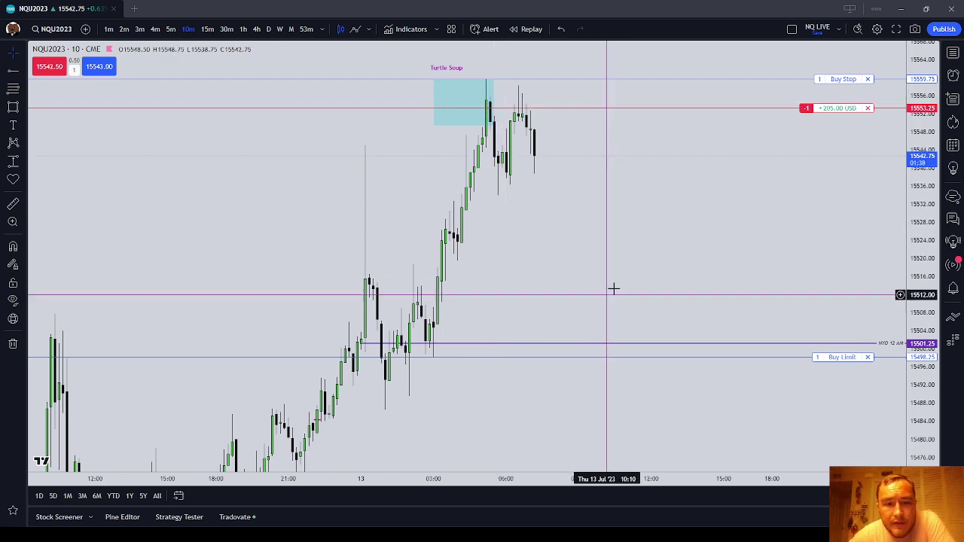
# - Examine the earlier price action of 11 and 12 July below the current range
pyautogui.moveTo(611, 294); pyautogui.dragTo(646, 256)
pyautogui.scroll(-2, 646, 257)
pyautogui.moveTo(918, 227); pyautogui.dragTo(915, 314)
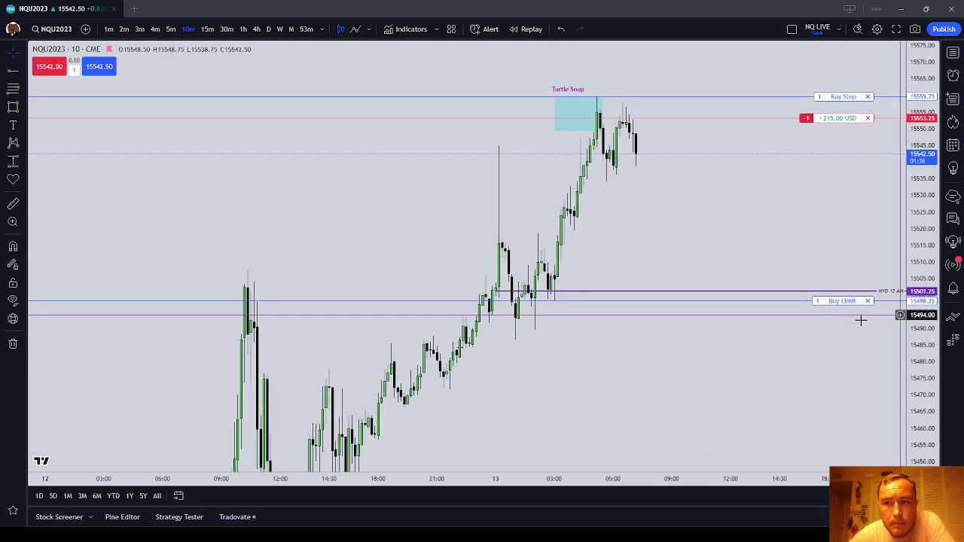
pyautogui.scroll(-1, 716, 349)
pyautogui.moveTo(717, 350); pyautogui.dragTo(766, 190)
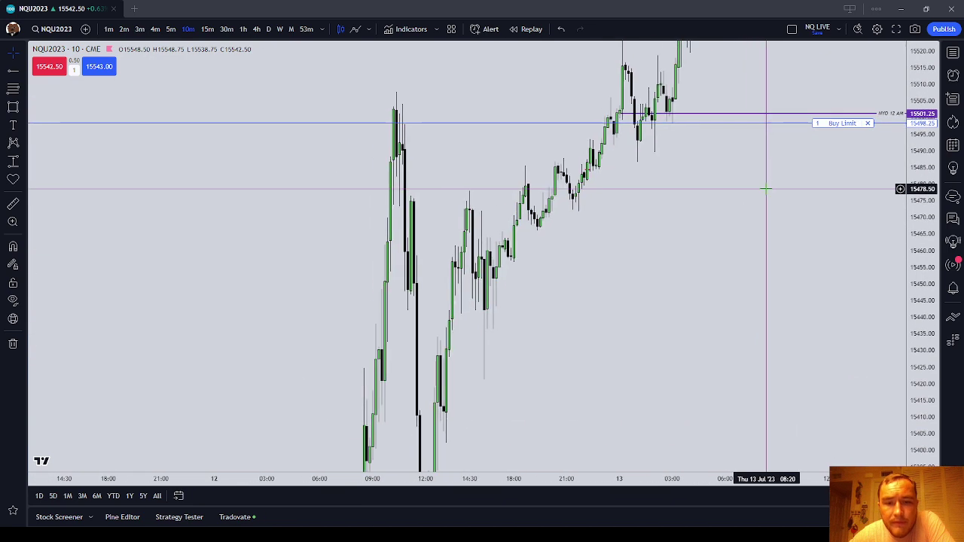
pyautogui.moveTo(918, 228); pyautogui.dragTo(907, 357)
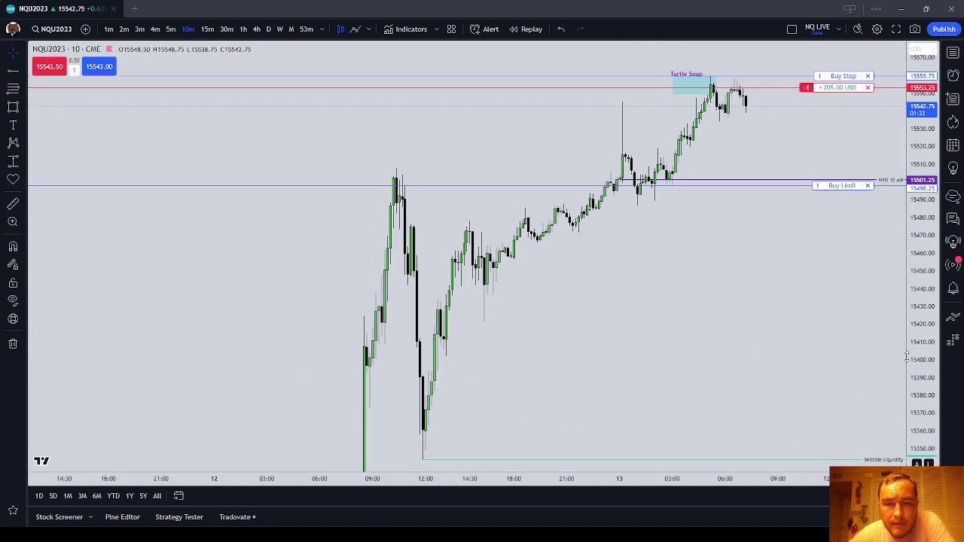
pyautogui.moveTo(581, 369); pyautogui.dragTo(596, 280)
pyautogui.moveTo(383, 381); pyautogui.dragTo(571, 235)
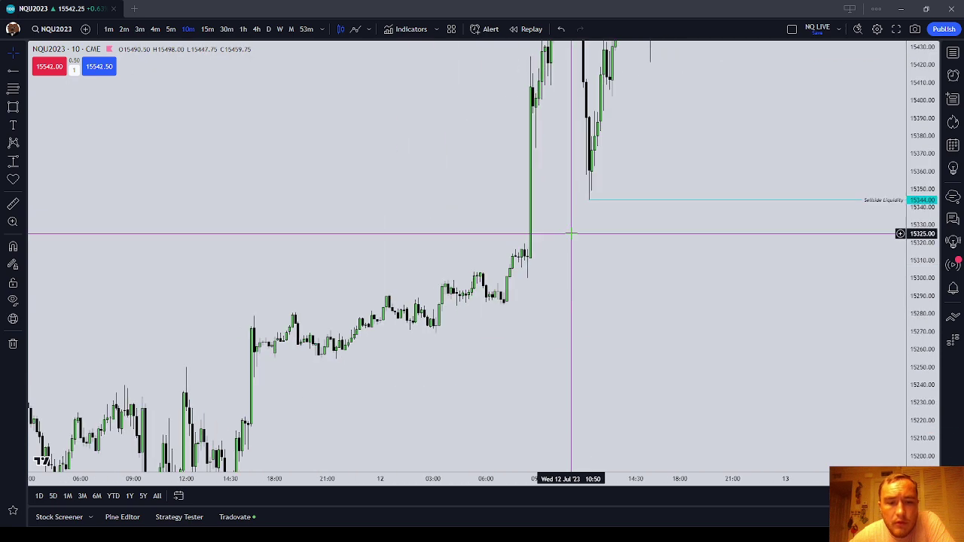
pyautogui.moveTo(508, 312); pyautogui.dragTo(550, 279)
pyautogui.moveTo(547, 323); pyautogui.dragTo(608, 224)
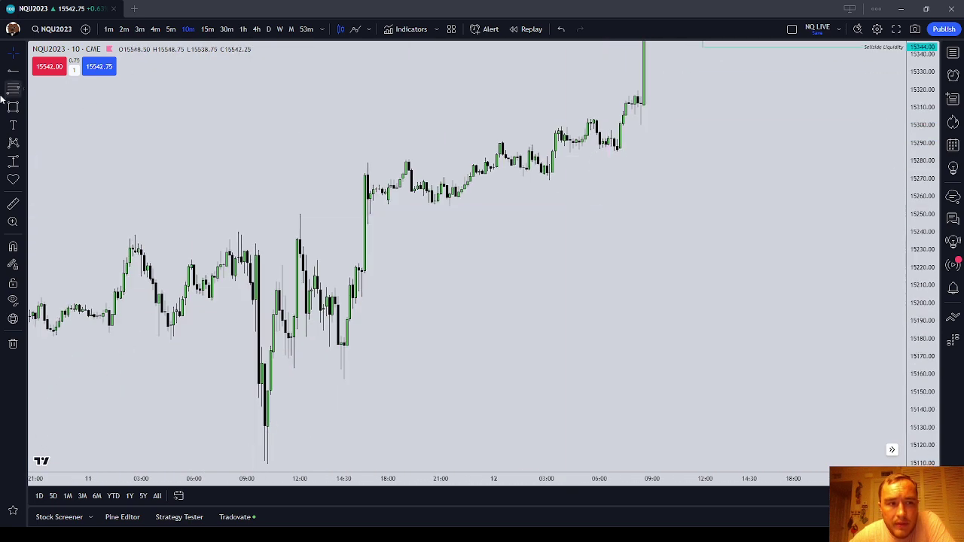
# - Place a vertical line at 02:00 on 12 July
pyautogui.click(13, 107)
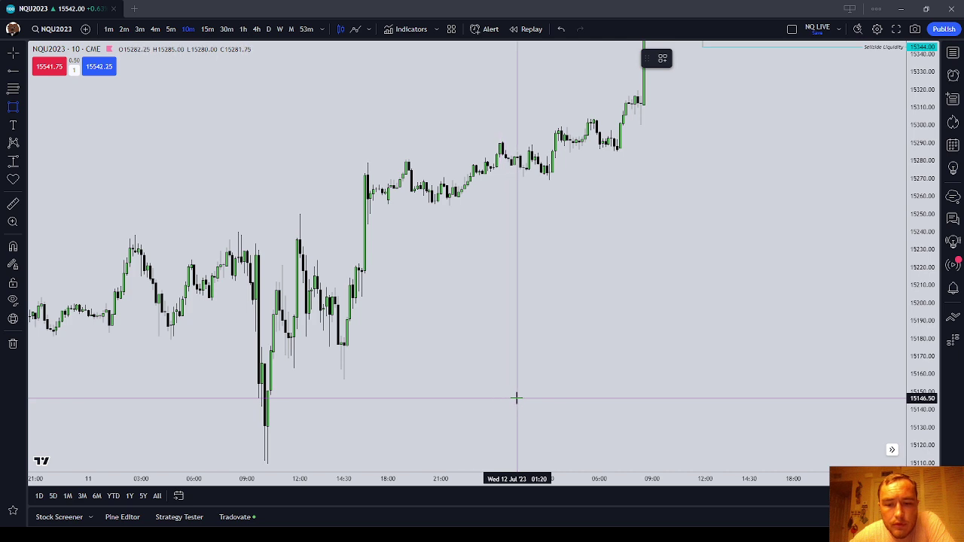
pyautogui.press('Escape')
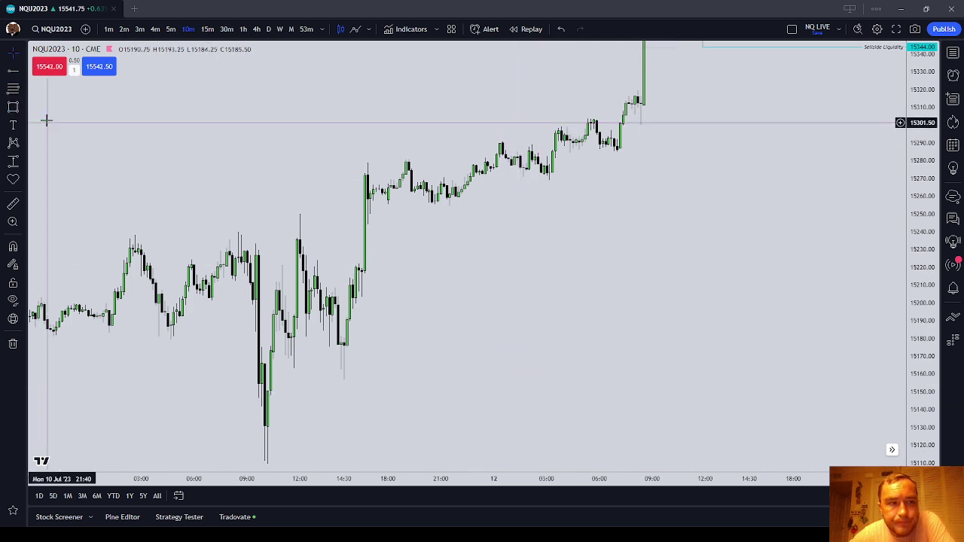
pyautogui.click(23, 71)
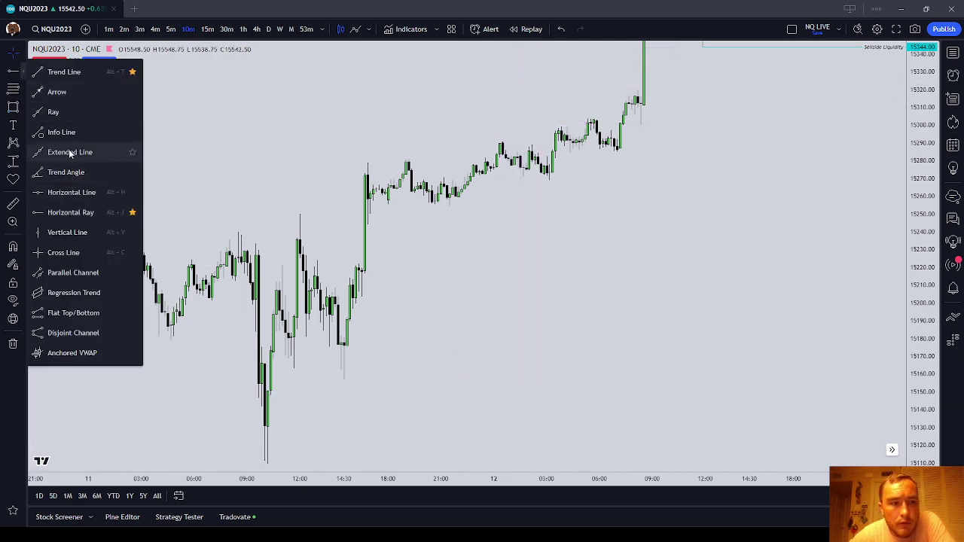
pyautogui.click(76, 233)
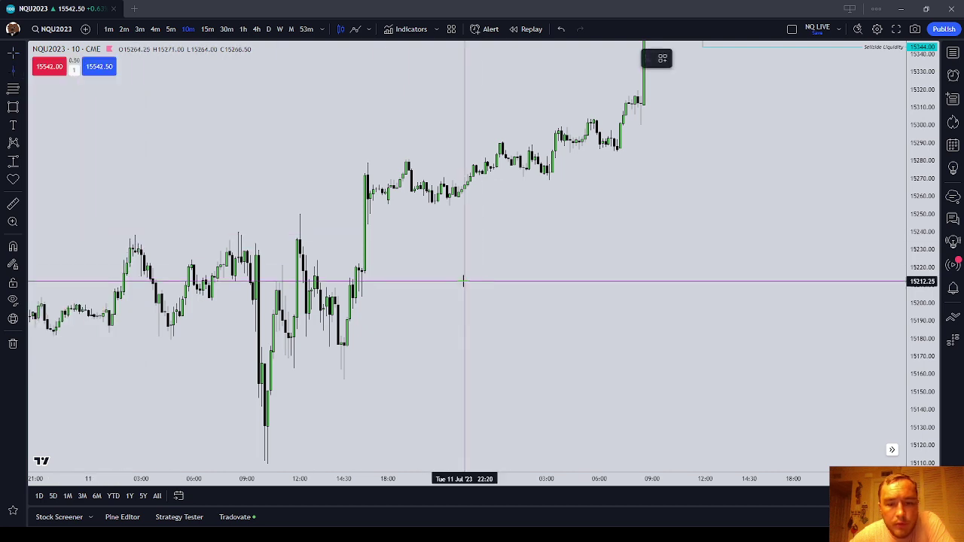
pyautogui.click(532, 284)
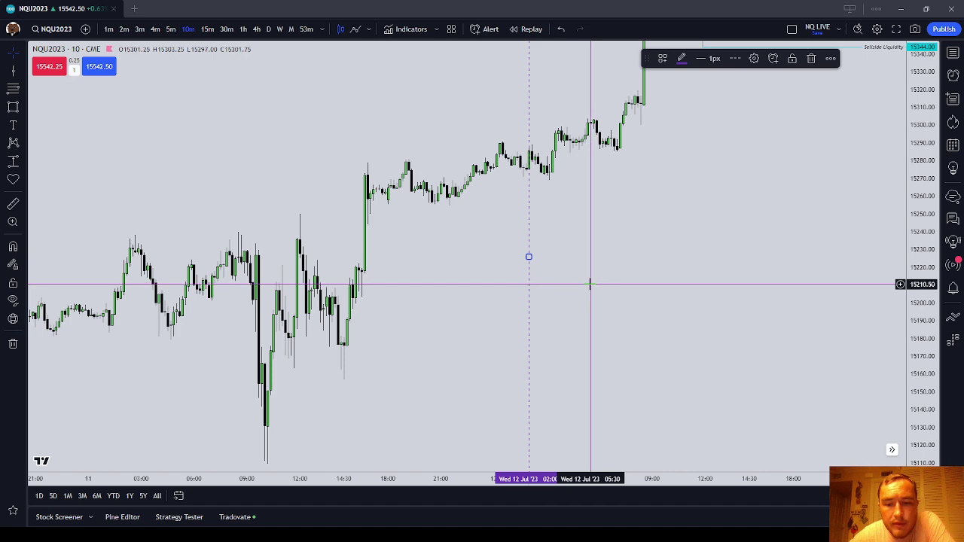
pyautogui.rightClick(652, 233)
# - Place a second vertical line at 05:30 on 12 July
pyautogui.moveTo(657, 205); pyautogui.dragTo(649, 344)
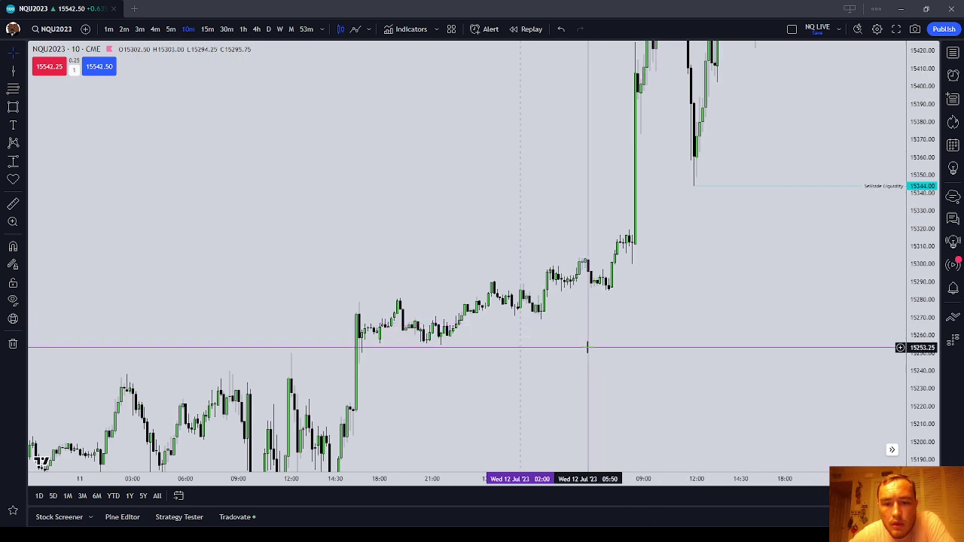
pyautogui.click(16, 74)
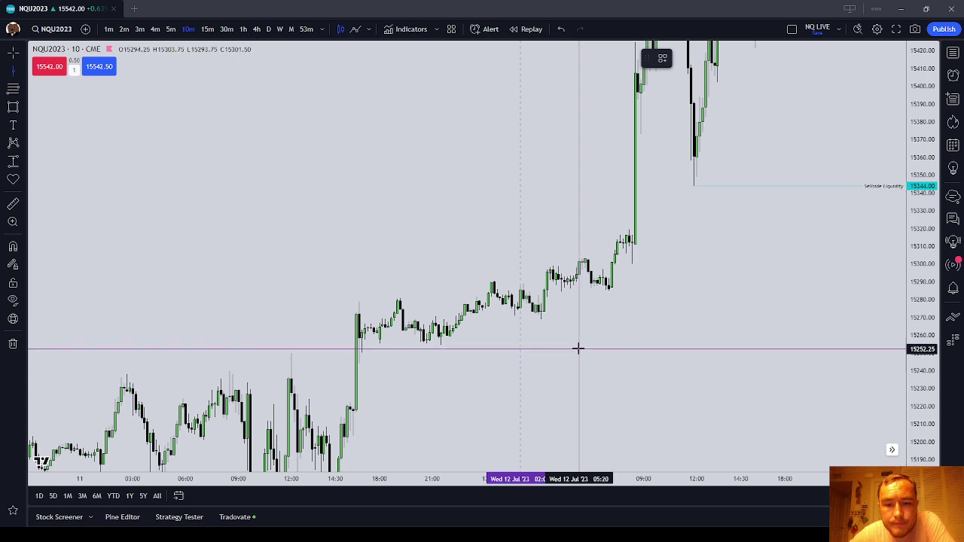
pyautogui.press('Escape')
pyautogui.click(582, 347)
pyautogui.rightClick(659, 335)
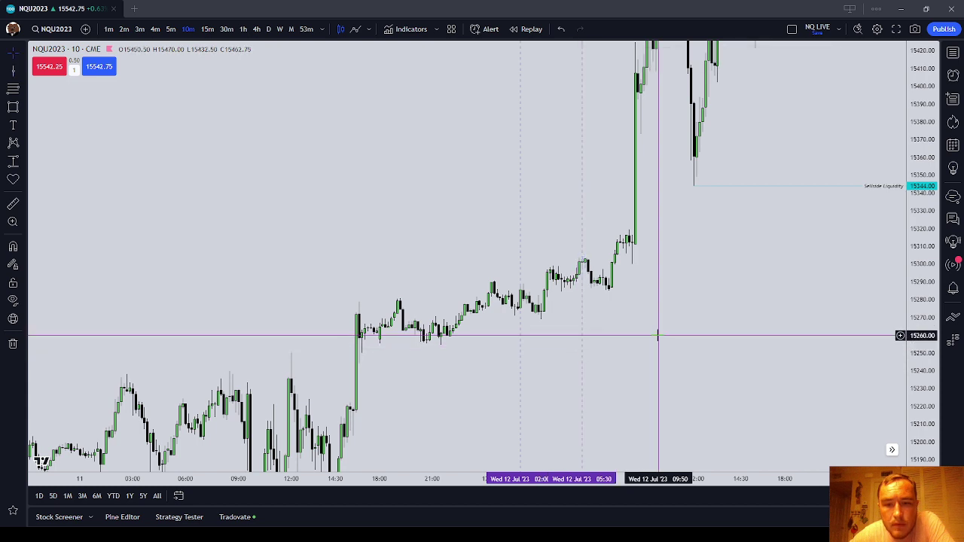
pyautogui.click(459, 208)
pyautogui.press('Delete')
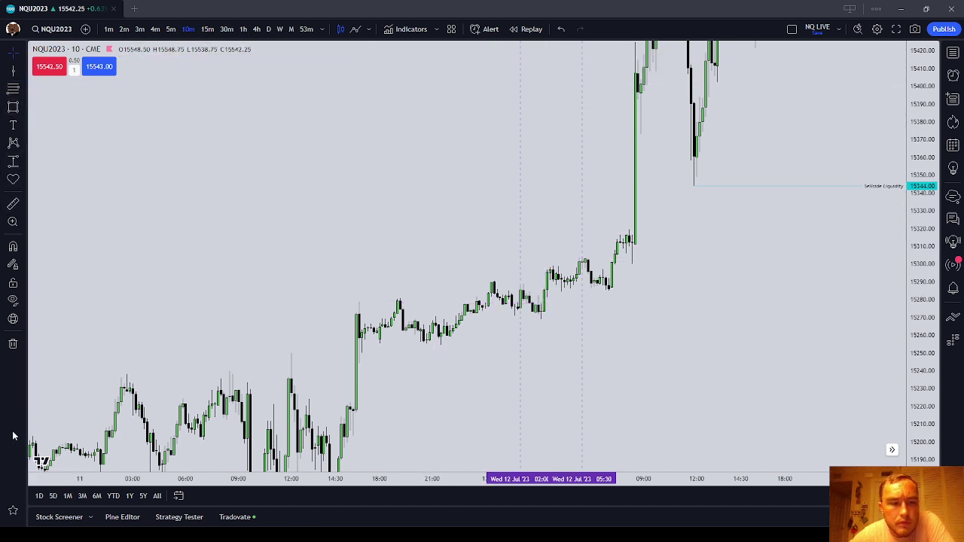
# - Show the favourite drawing tools and circle the low between the two vertical lines, around 03:10 on 12 July, with the Brush
pyautogui.click(9, 510)
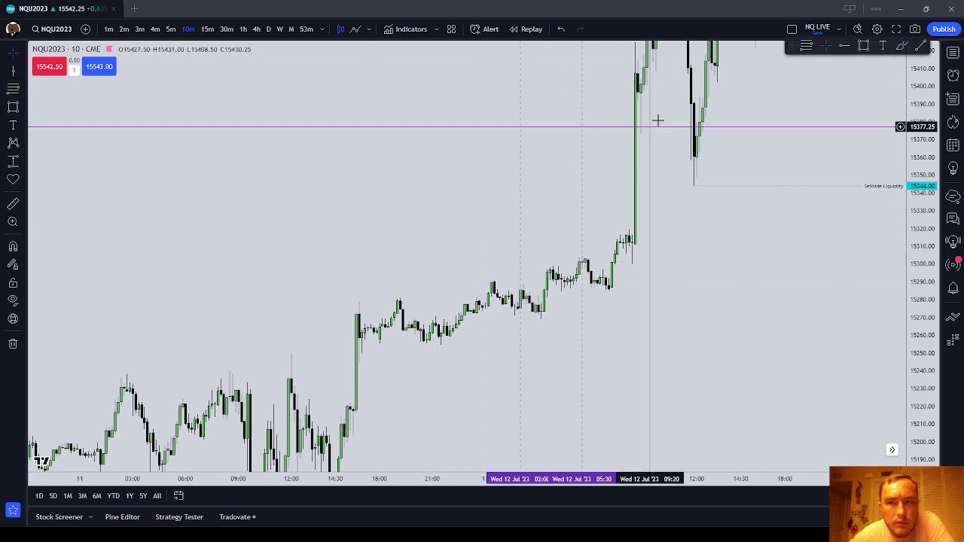
pyautogui.click(902, 47)
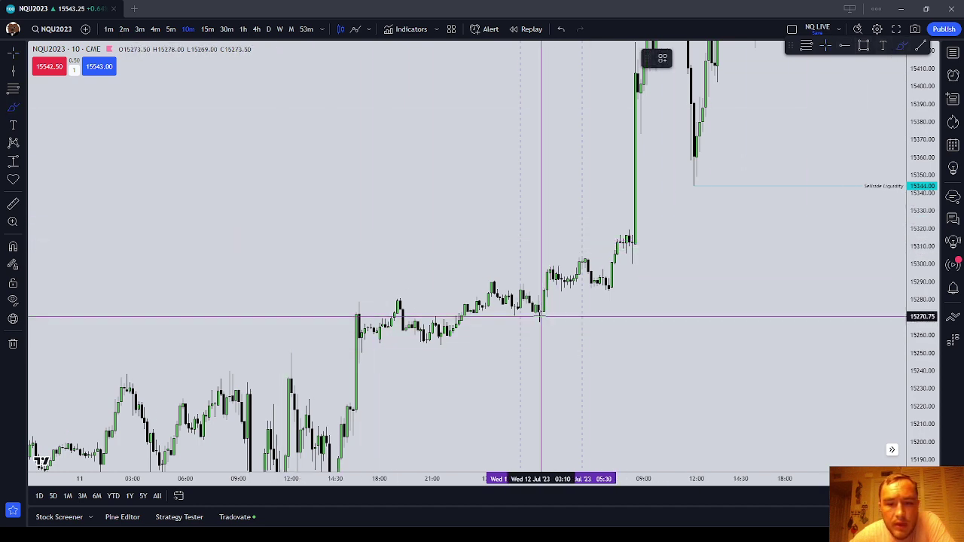
pyautogui.moveTo(559, 311)
pyautogui.mouseDown()
pyautogui.moveTo(527, 314)
pyautogui.moveTo(547, 320)
pyautogui.mouseUp()
# - Place a vertical line at 02:00 on 11 July
pyautogui.moveTo(411, 263)
pyautogui.mouseDown()
pyautogui.moveTo(488, 126)
pyautogui.moveTo(496, 74)
pyautogui.mouseUp()
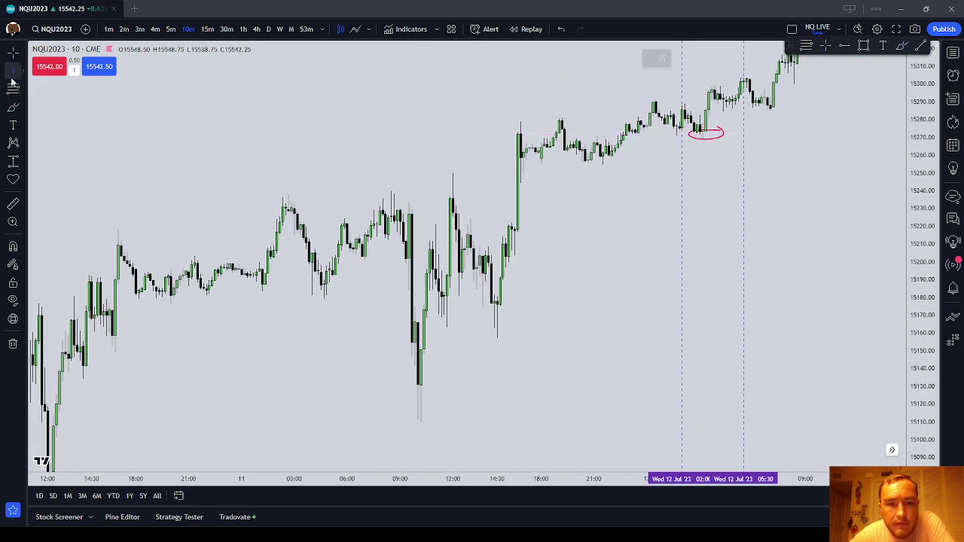
pyautogui.click(13, 73)
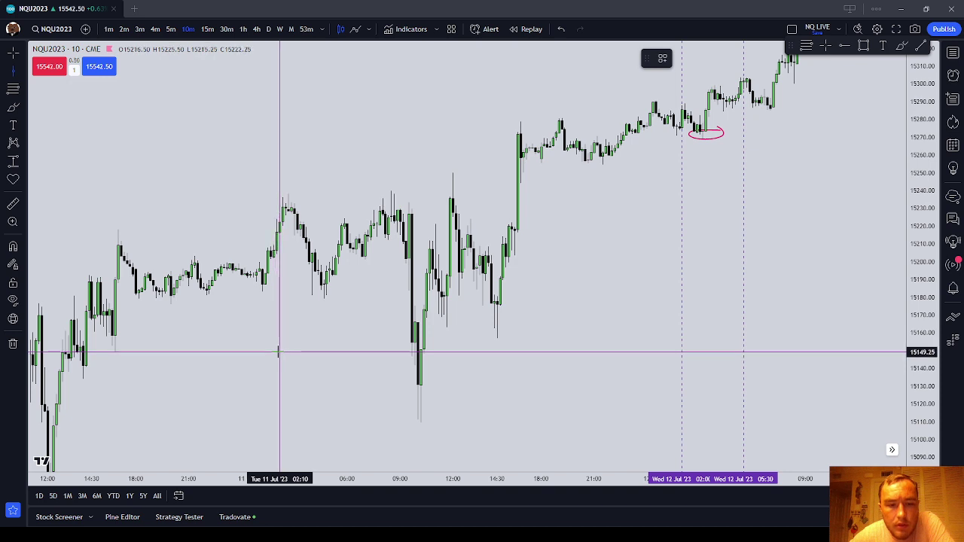
pyautogui.click(276, 352)
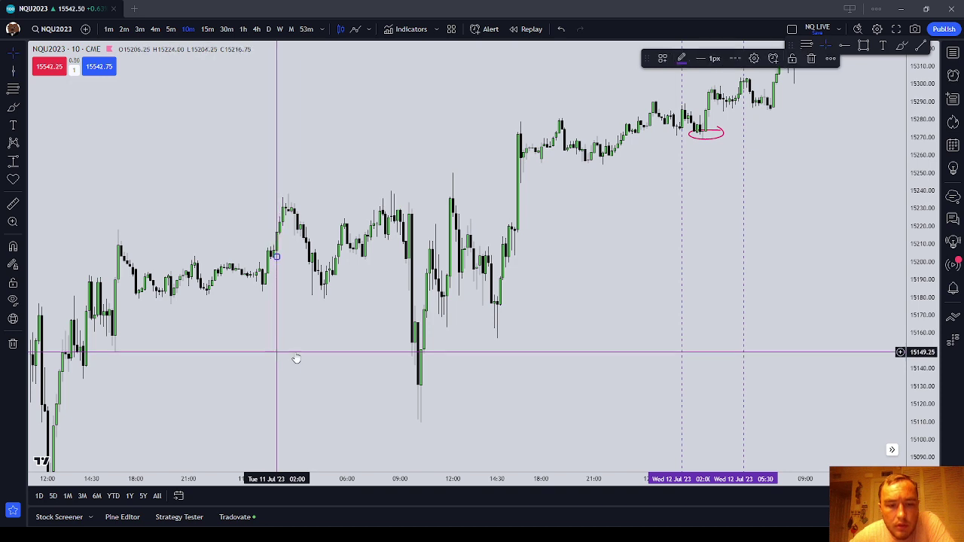
# - Place a second vertical line at 05:30 on 11 July to close that day's early-morning window
pyautogui.click(339, 358)
pyautogui.rightClick(378, 335)
pyautogui.click(316, 293)
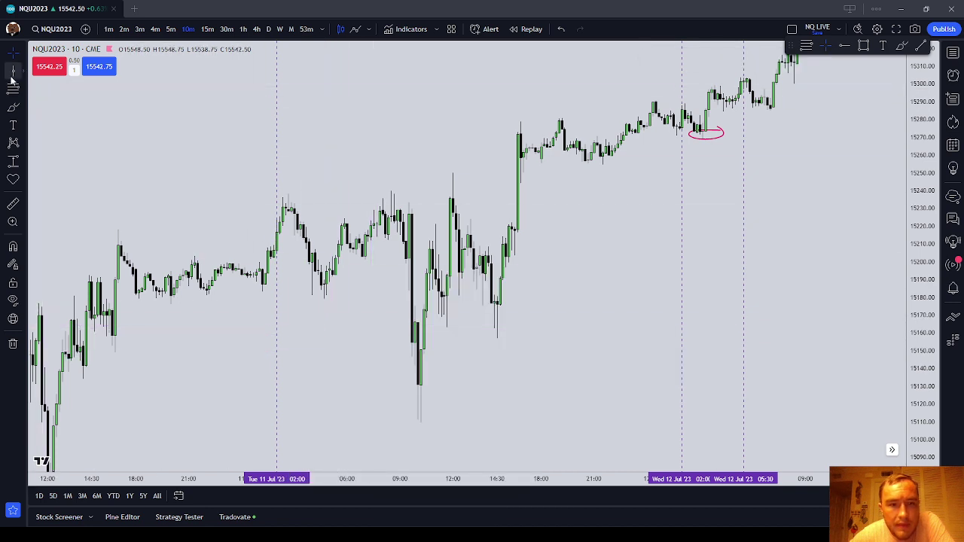
pyautogui.click(13, 73)
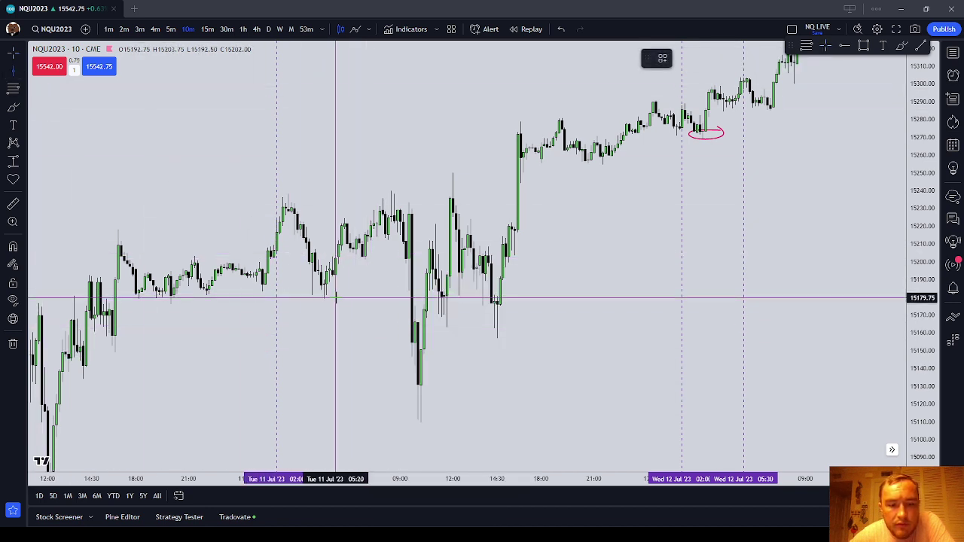
pyautogui.click(338, 299)
pyautogui.rightClick(365, 294)
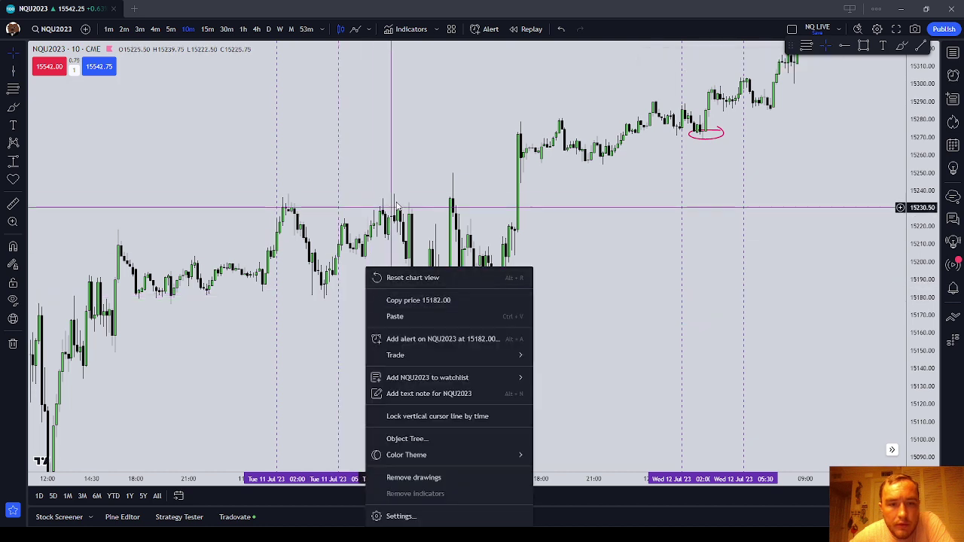
pyautogui.click(412, 179)
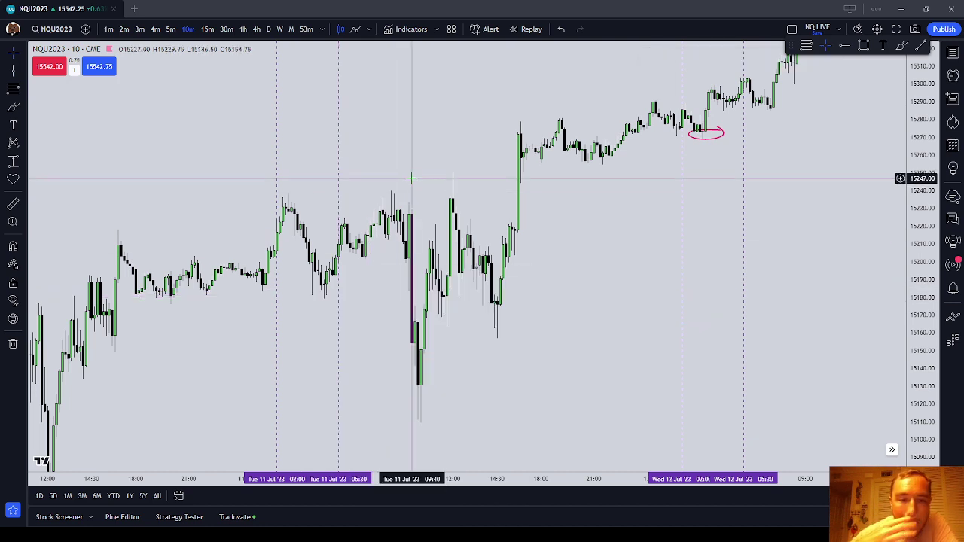
# - Circle the high between the two 11 July vertical lines, around 02:40, with the Brush
pyautogui.click(13, 107)
pyautogui.click(300, 193)
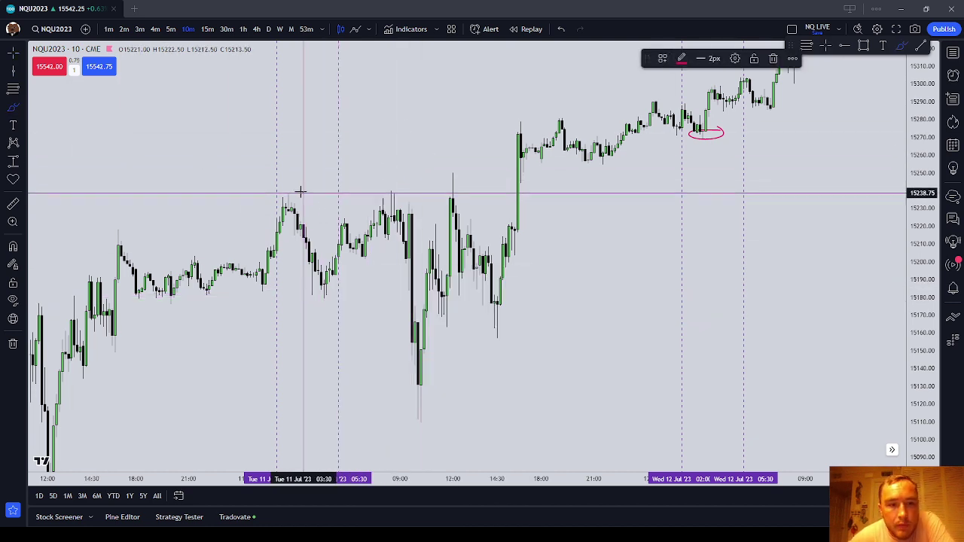
pyautogui.moveTo(299, 192)
pyautogui.mouseDown()
pyautogui.moveTo(275, 194)
pyautogui.moveTo(421, 152)
pyautogui.mouseUp()
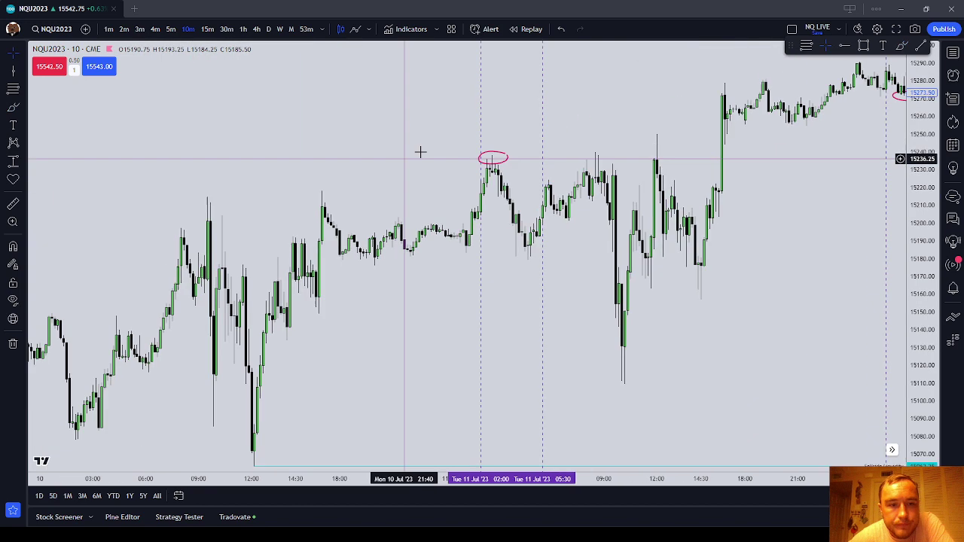
# - Place vertical lines at 02:00 and 05:30 on 10 July
pyautogui.moveTo(362, 175); pyautogui.dragTo(455, 146)
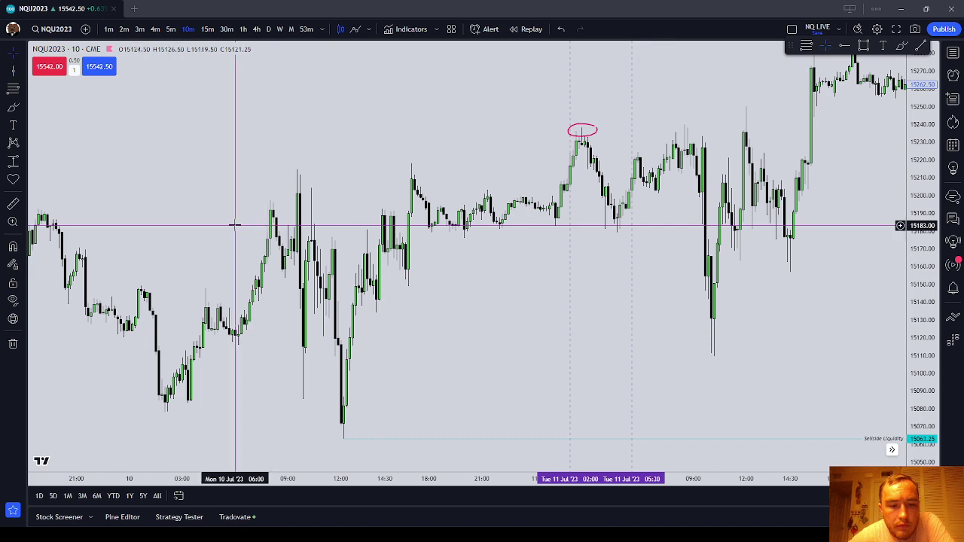
pyautogui.moveTo(235, 225); pyautogui.dragTo(545, 208)
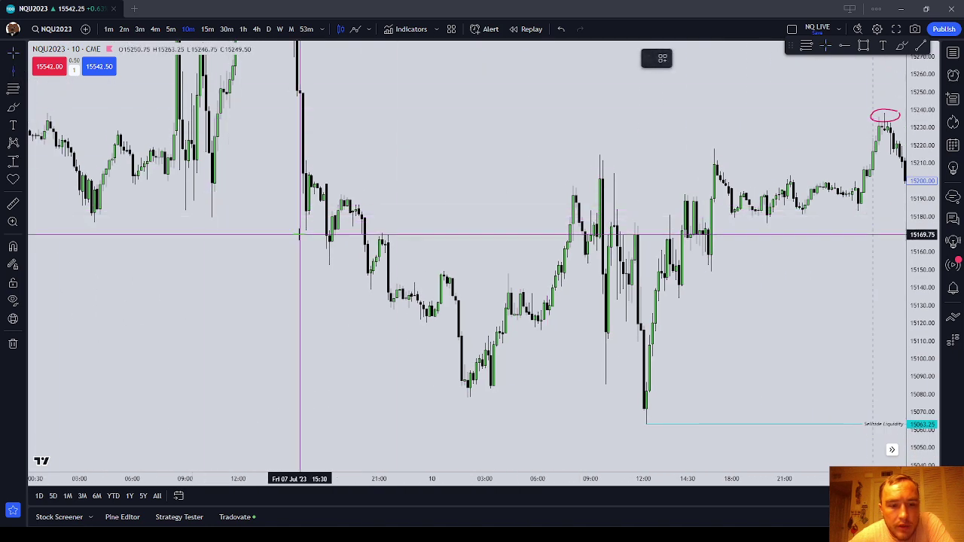
pyautogui.click(463, 240)
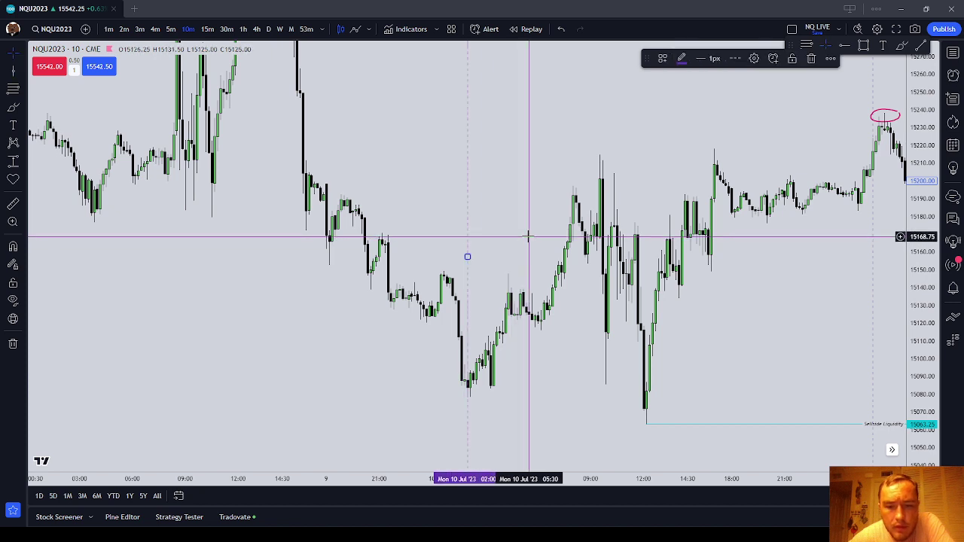
pyautogui.rightClick(554, 226)
pyautogui.click(4, 74)
pyautogui.click(12, 70)
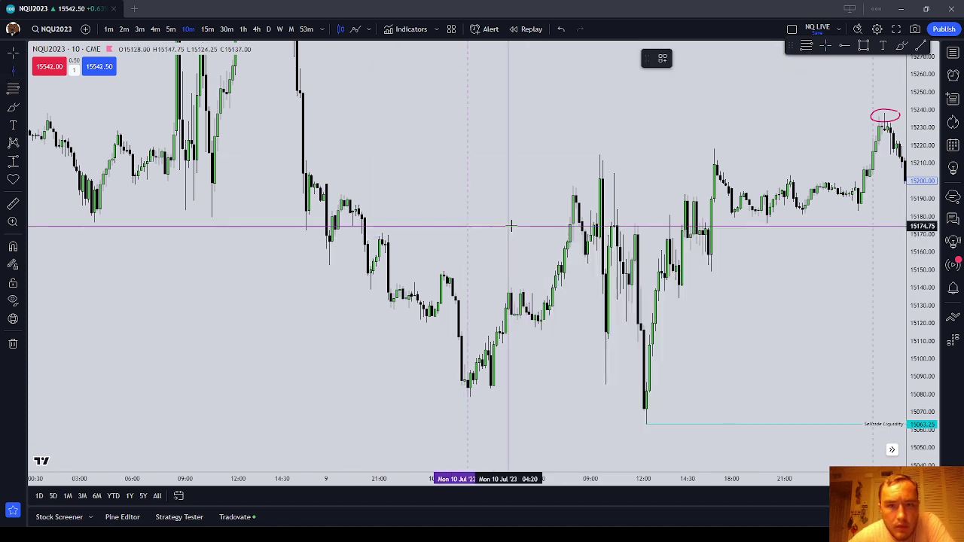
pyautogui.moveTo(570, 211); pyautogui.dragTo(574, 149)
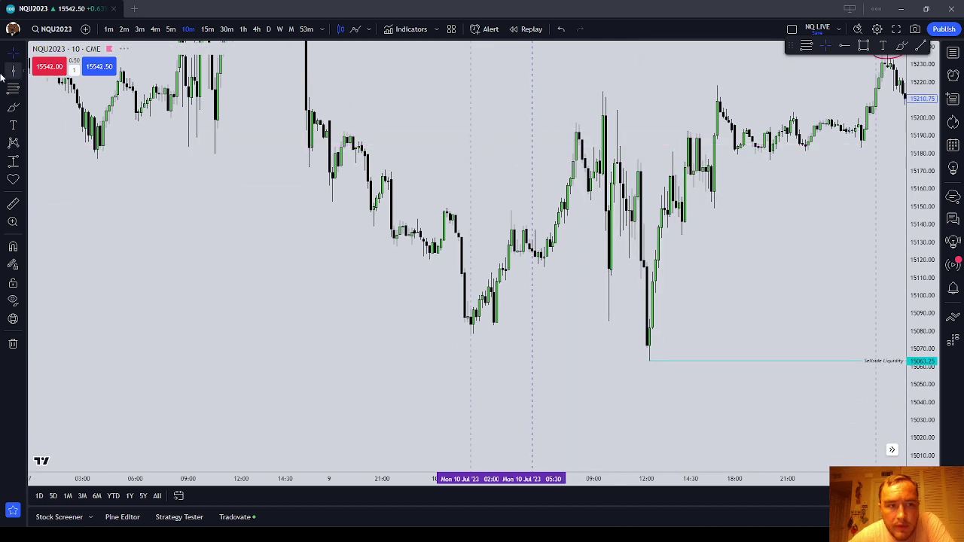
# - Circle the two lows on 10 July, around 02:00 and 03:30, with the Brush
pyautogui.click(11, 108)
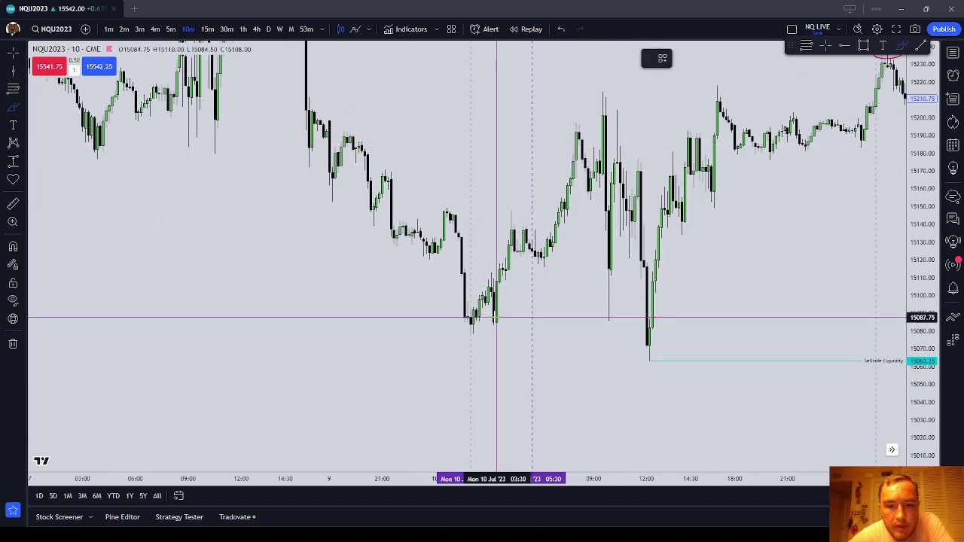
pyautogui.click(490, 331)
pyautogui.moveTo(483, 329)
pyautogui.mouseDown()
pyautogui.moveTo(469, 329)
pyautogui.moveTo(500, 325)
pyautogui.moveTo(514, 308)
pyautogui.mouseUp()
pyautogui.press('Escape')
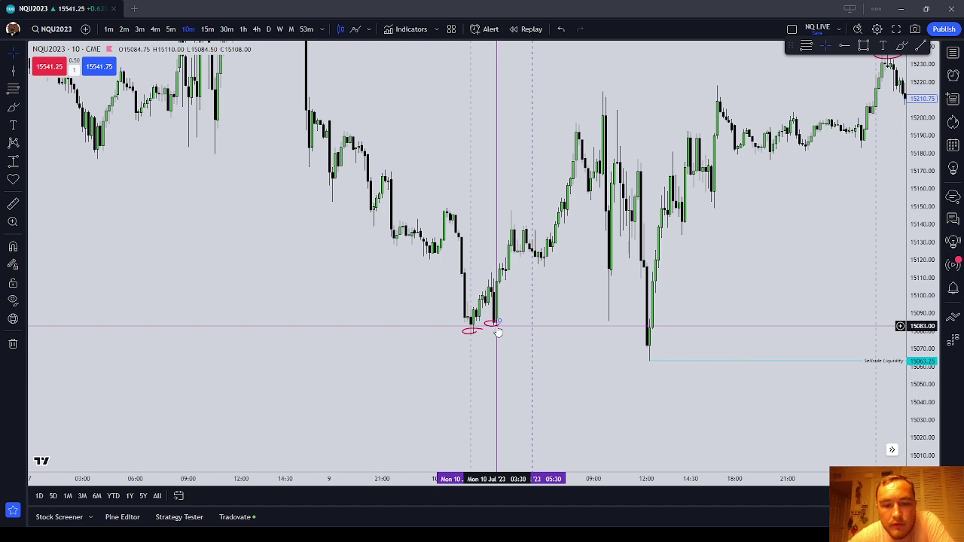
# - Place vertical lines at 02:00 and 05:30 on 7 July
pyautogui.moveTo(384, 321); pyautogui.dragTo(596, 359)
pyautogui.scroll(-2, 525, 314)
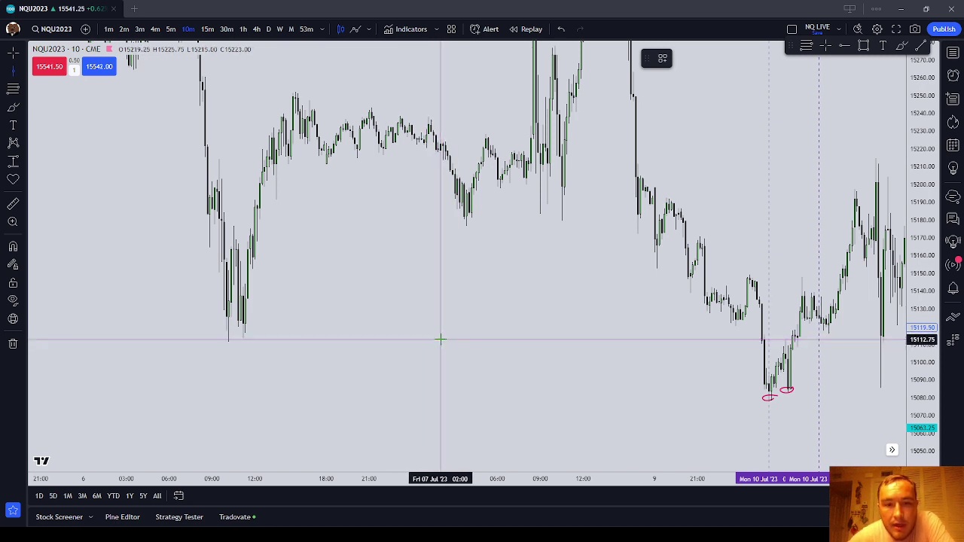
pyautogui.click(440, 340)
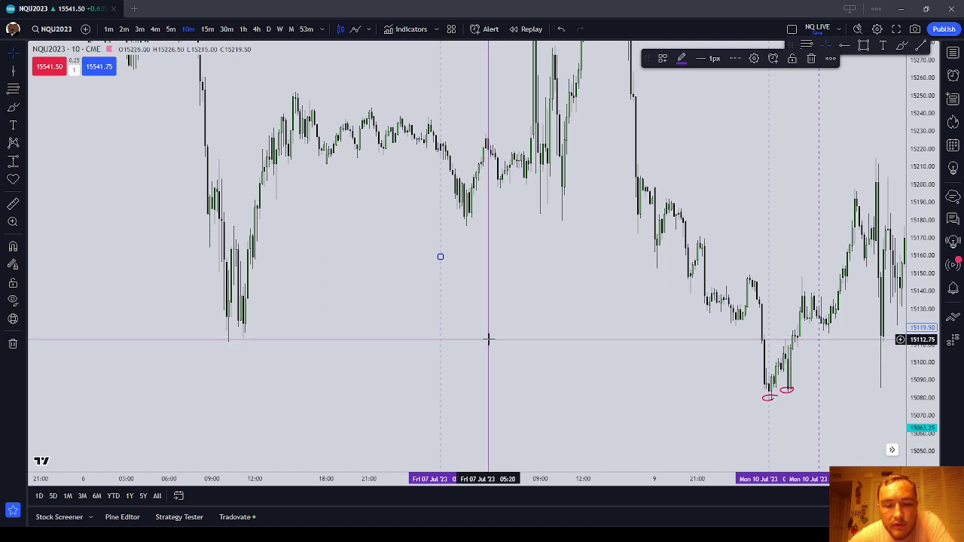
pyautogui.click(490, 340)
pyautogui.rightClick(546, 338)
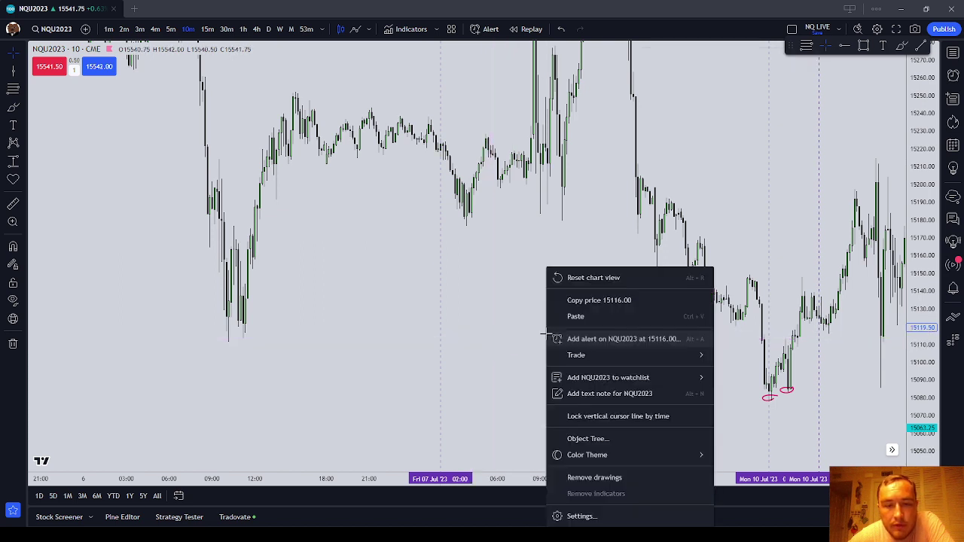
pyautogui.click(13, 71)
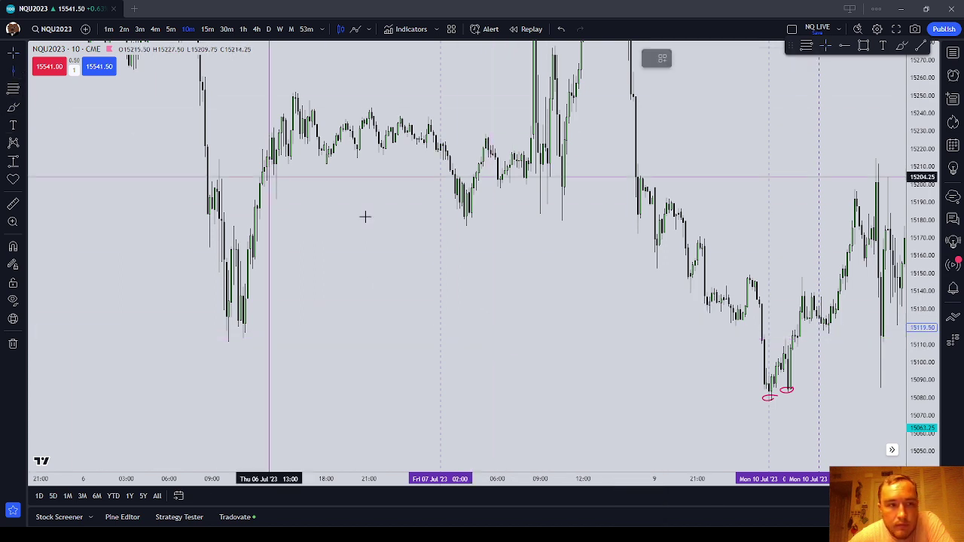
pyautogui.click(490, 317)
pyautogui.rightClick(559, 316)
pyautogui.click(531, 232)
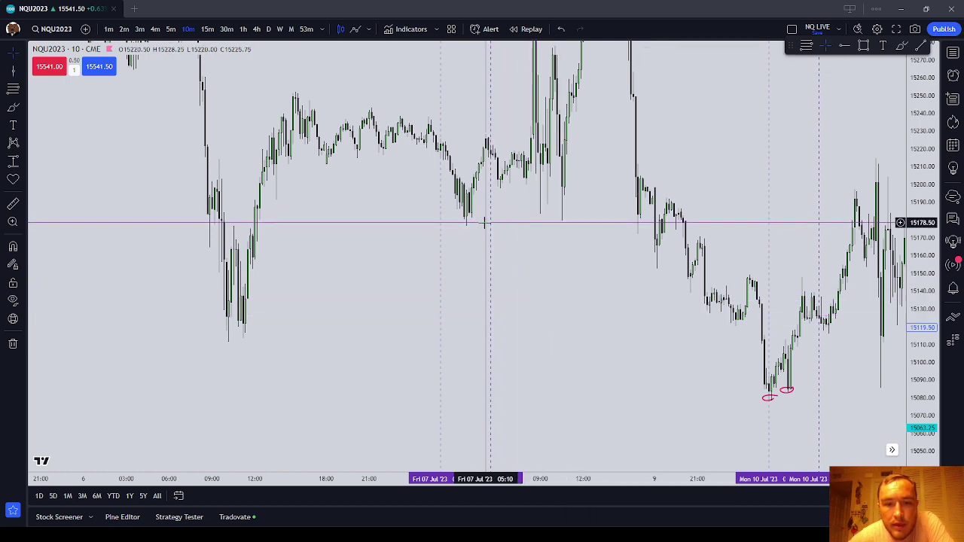
# - Circle the 7 July low around 03:50 and the two highs around 08:30 and 13:20 with the Brush
pyautogui.click(13, 106)
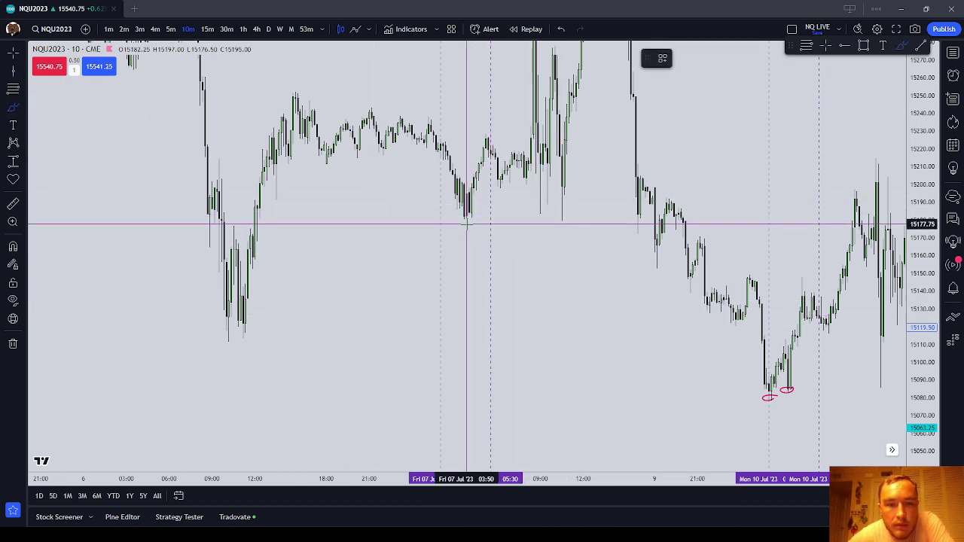
pyautogui.moveTo(469, 223)
pyautogui.mouseDown()
pyautogui.moveTo(452, 224)
pyautogui.moveTo(478, 219)
pyautogui.moveTo(467, 223)
pyautogui.mouseUp()
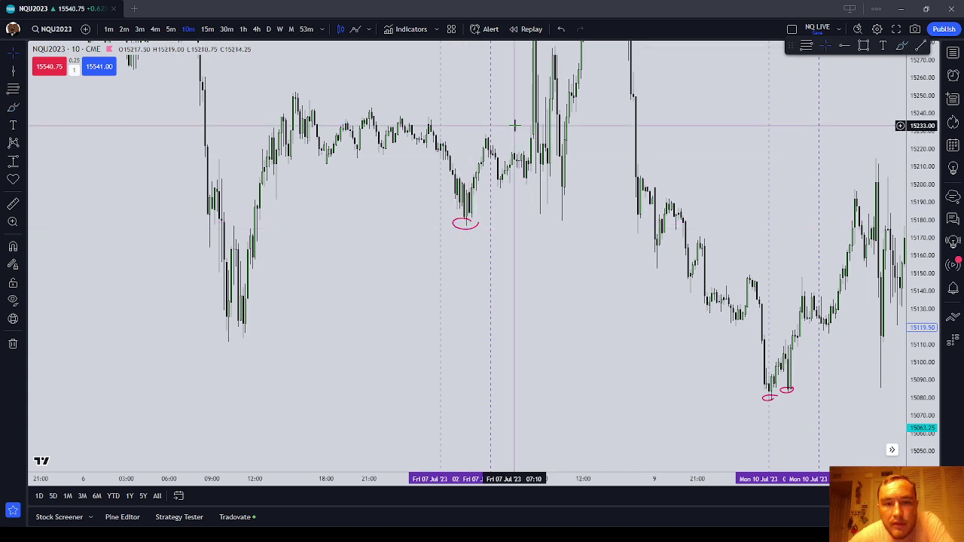
pyautogui.moveTo(514, 125); pyautogui.dragTo(534, 280)
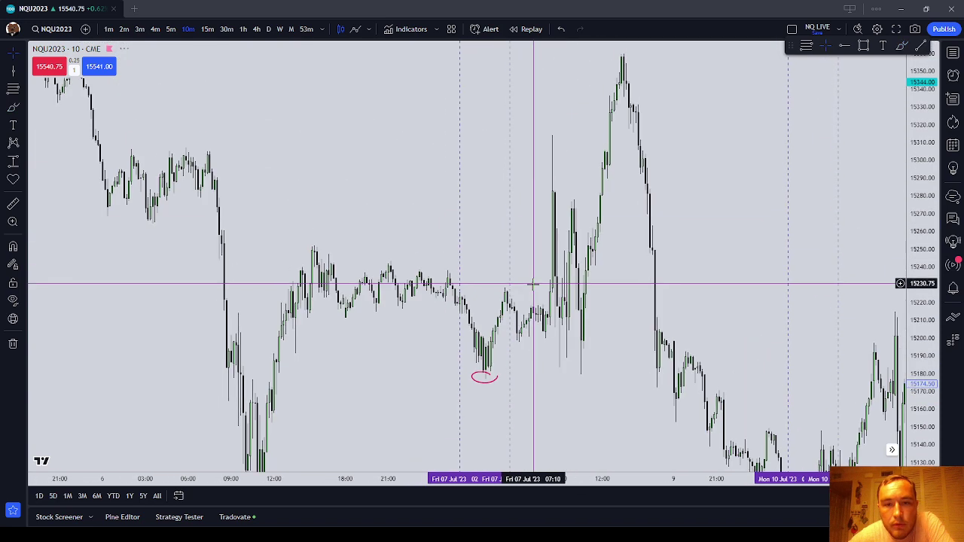
pyautogui.click(13, 107)
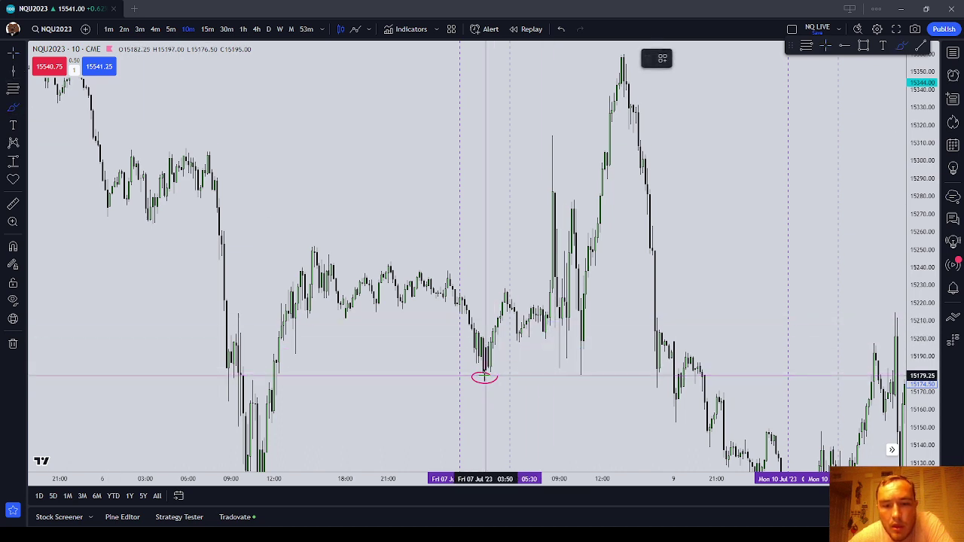
pyautogui.moveTo(553, 134); pyautogui.dragTo(542, 137)
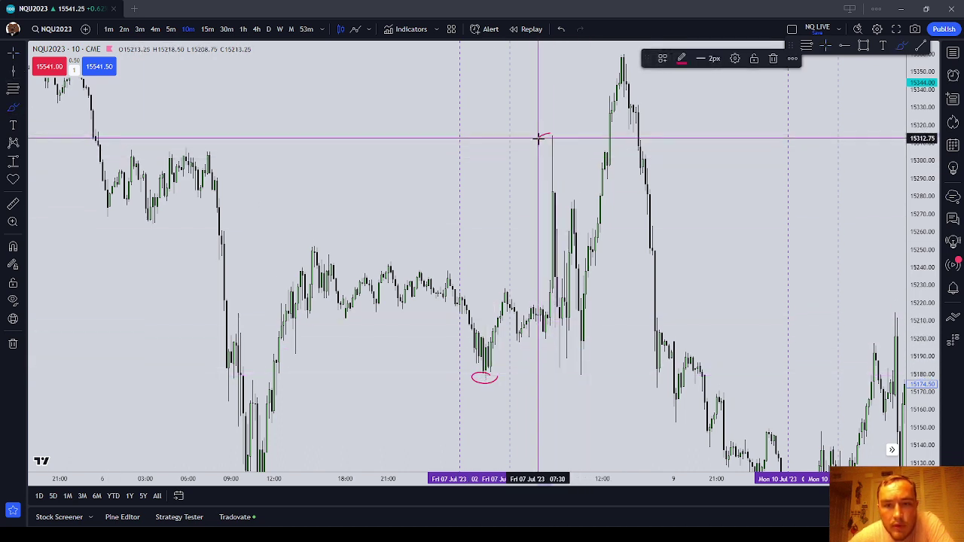
pyautogui.moveTo(622, 57); pyautogui.dragTo(619, 59)
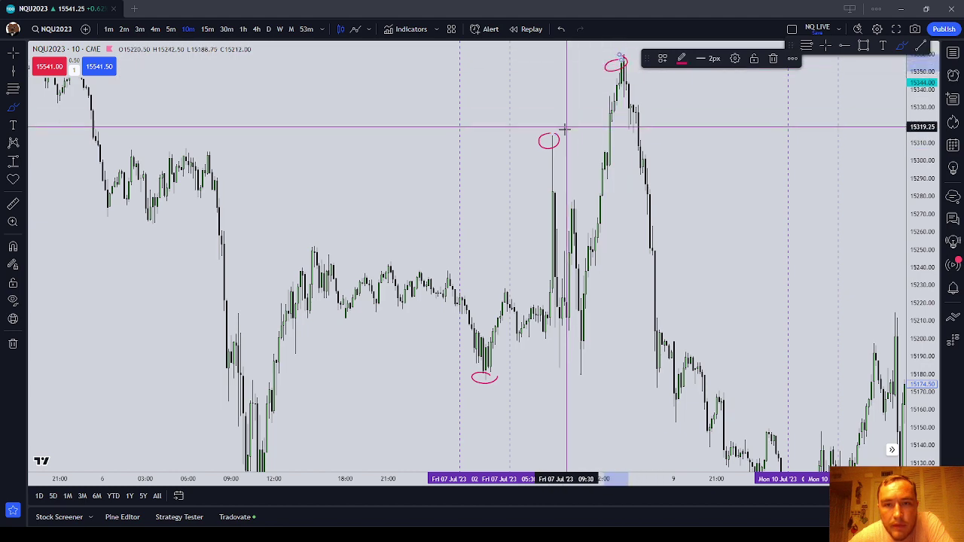
# - Place vertical lines at 02:00 and 05:30 on 6 July
pyautogui.moveTo(387, 177); pyautogui.dragTo(562, 119)
pyautogui.moveTo(333, 143); pyautogui.dragTo(349, 147)
pyautogui.click(9, 54)
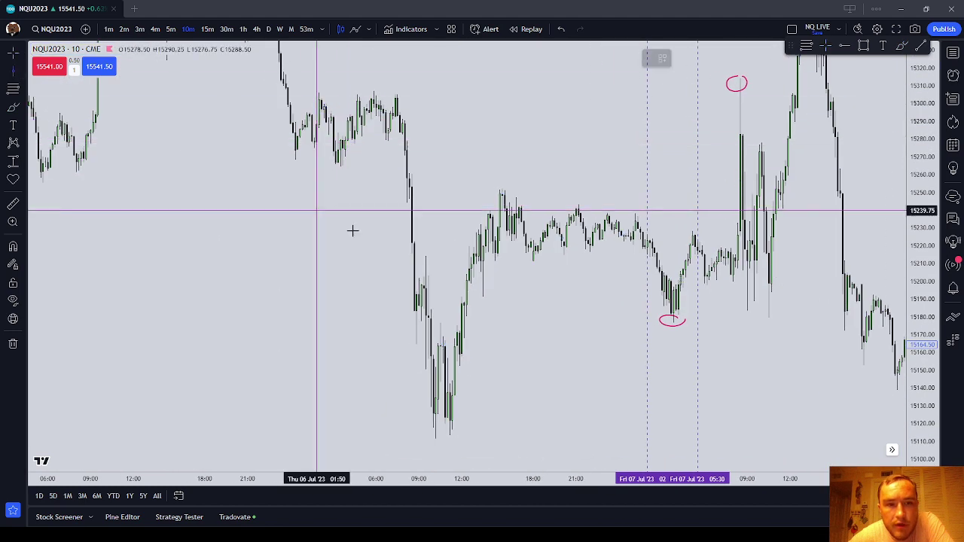
pyautogui.click(319, 254)
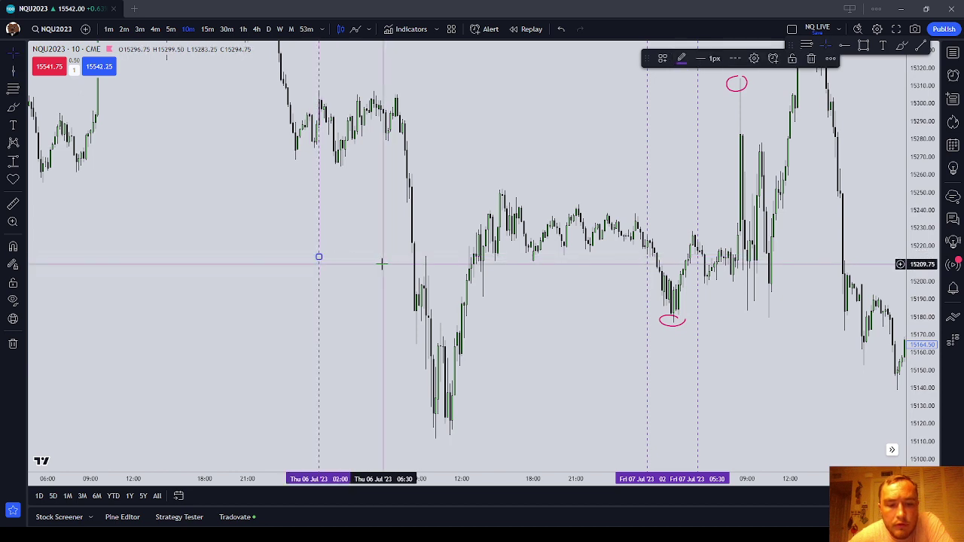
pyautogui.click(370, 266)
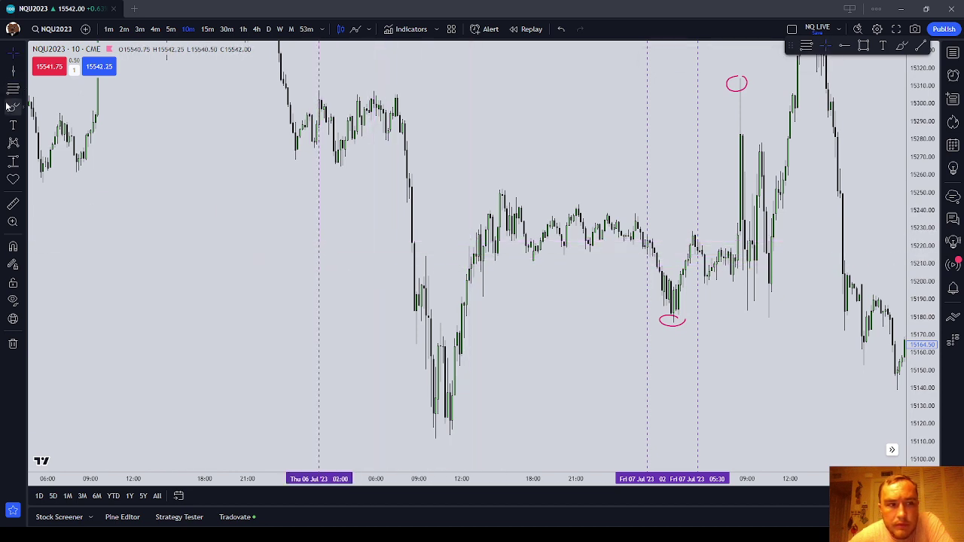
pyautogui.click(370, 248)
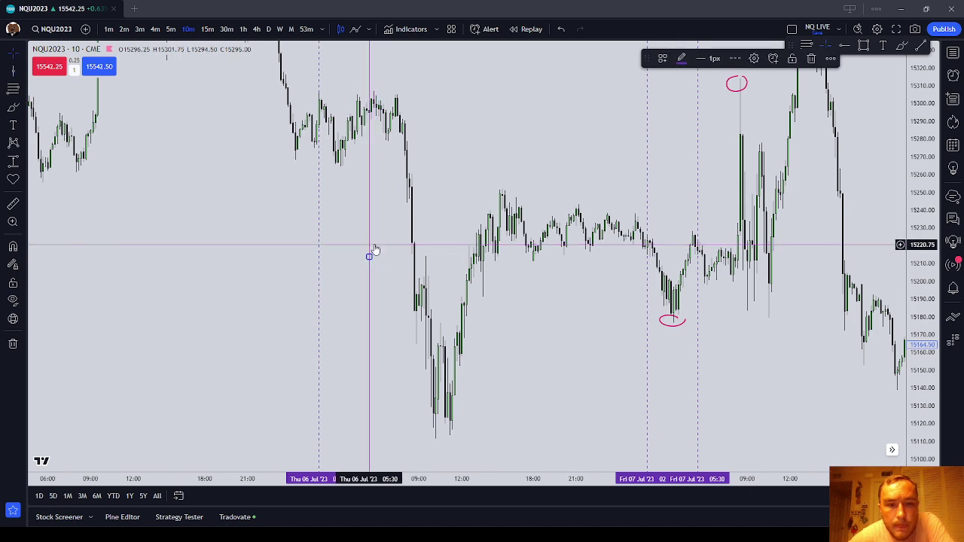
# - Circle the 6 July high around 04:40 with the Brush and mark the high just after 05:30 with a short stroke
pyautogui.moveTo(440, 121); pyautogui.dragTo(497, 231)
pyautogui.click(12, 107)
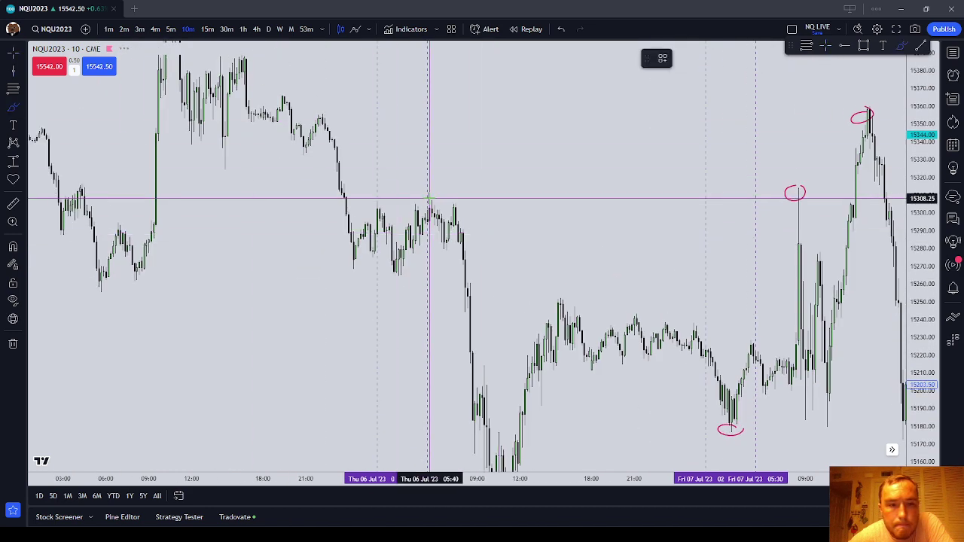
pyautogui.moveTo(424, 200); pyautogui.dragTo(405, 201)
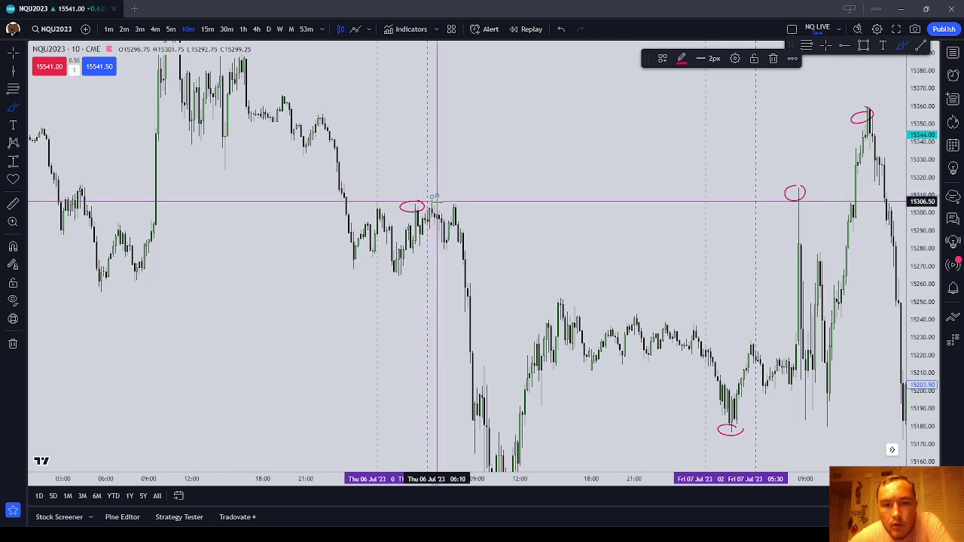
pyautogui.press('Escape')
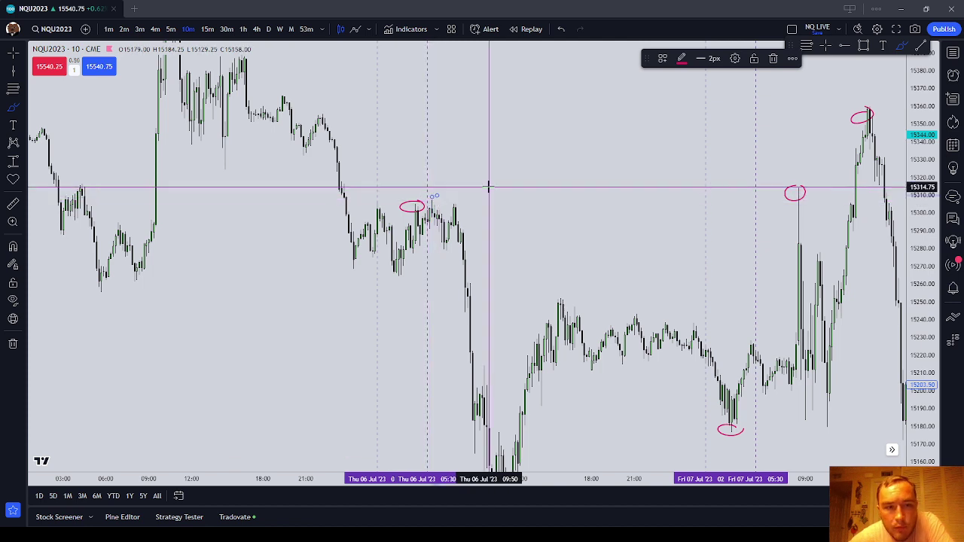
# - Place vertical lines at 02:00 and 05:30 on 5 July
pyautogui.moveTo(482, 155); pyautogui.dragTo(575, 201)
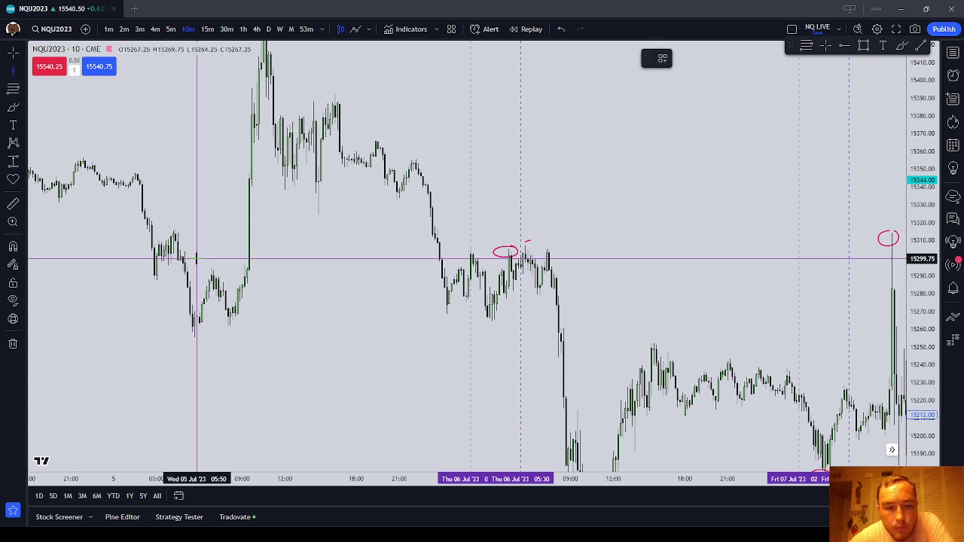
pyautogui.moveTo(90, 226); pyautogui.dragTo(215, 235)
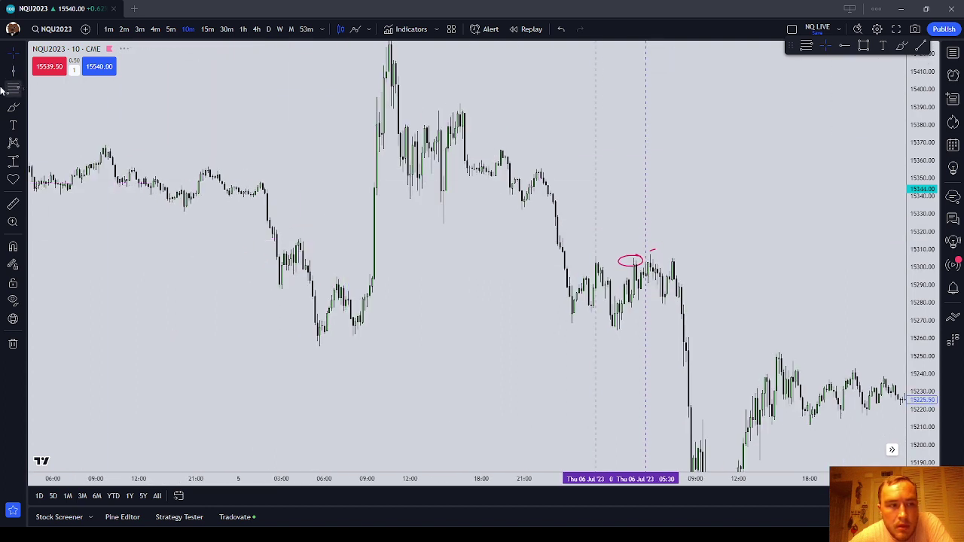
pyautogui.click(268, 305)
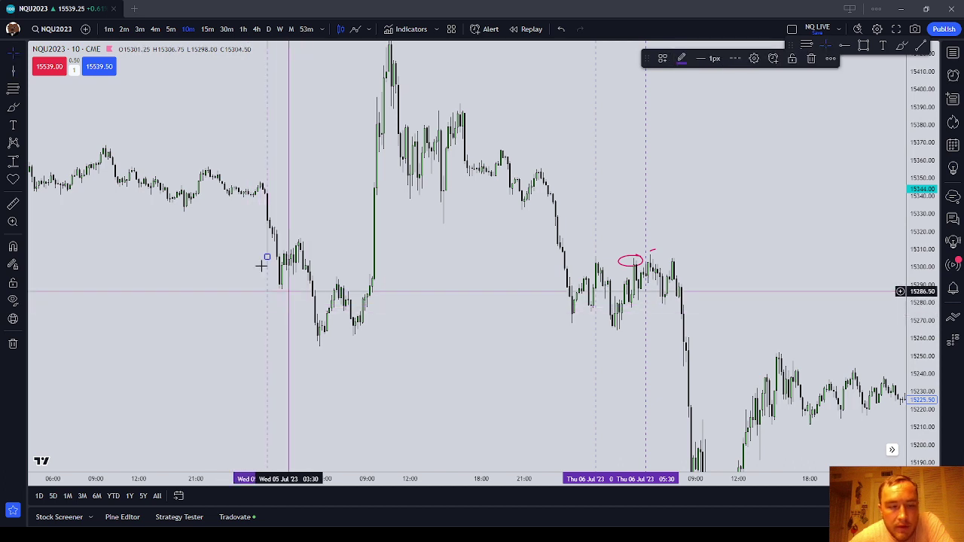
pyautogui.click(11, 73)
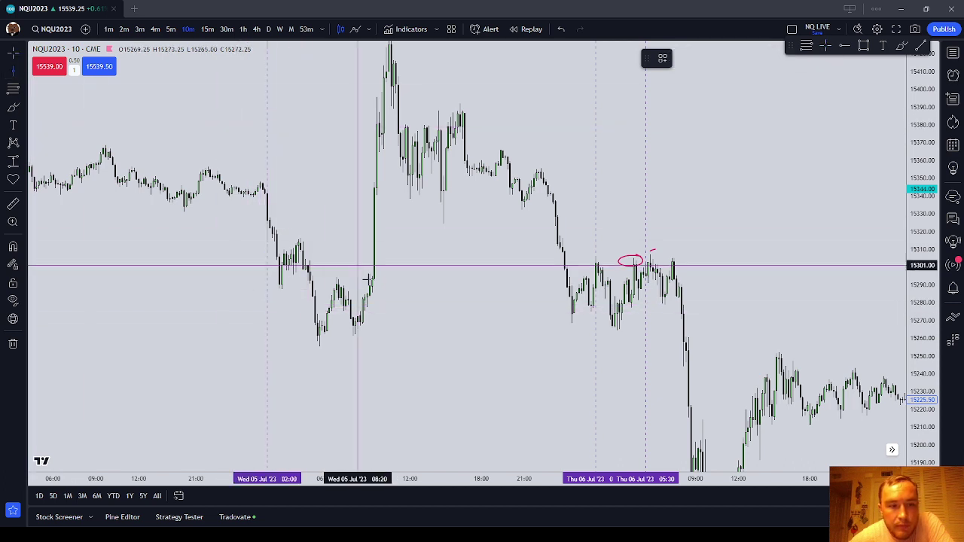
pyautogui.click(318, 315)
pyautogui.press('Escape')
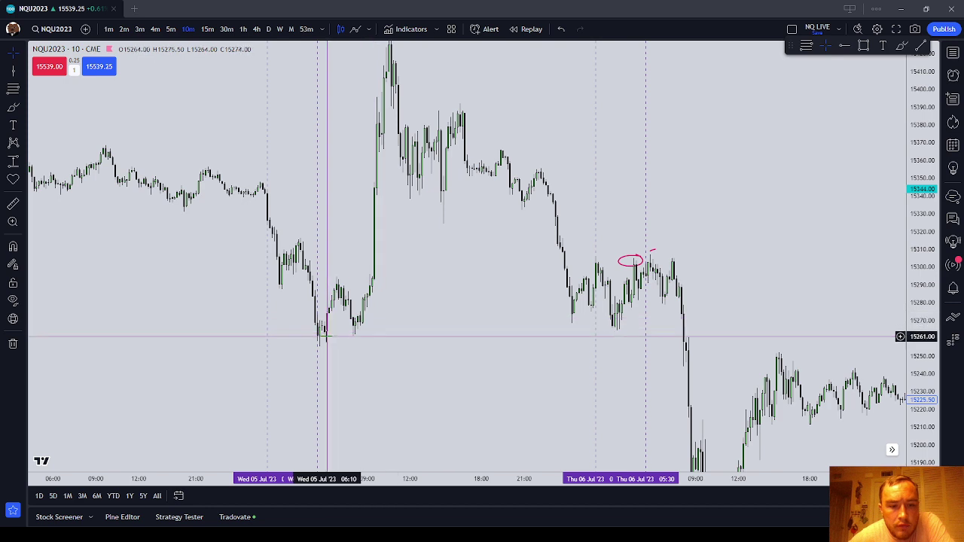
# - Circle the 5 July low just after 05:30 and the high around 10:30 with the Brush
pyautogui.click(13, 109)
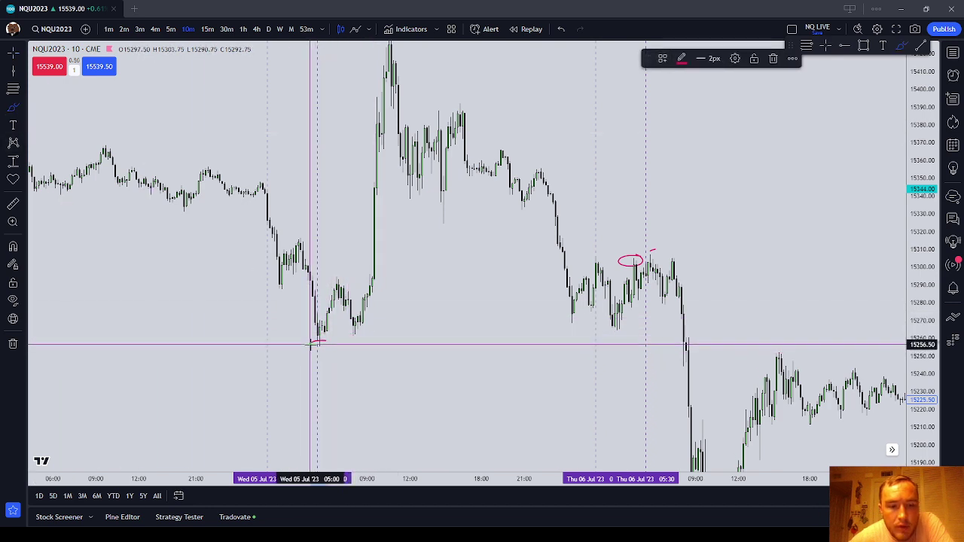
pyautogui.moveTo(320, 340); pyautogui.dragTo(324, 340)
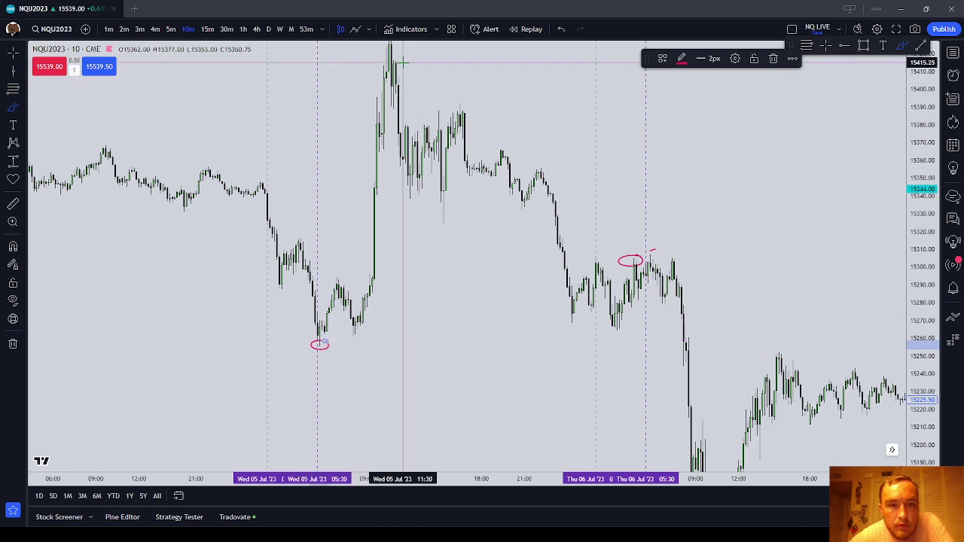
pyautogui.moveTo(384, 58)
pyautogui.mouseDown()
pyautogui.moveTo(370, 67)
pyautogui.moveTo(401, 61)
pyautogui.mouseUp()
# - Examine the price action before 5 July, then review the marked sessions forward to the current 13 July price action
pyautogui.moveTo(427, 139); pyautogui.dragTo(532, 163)
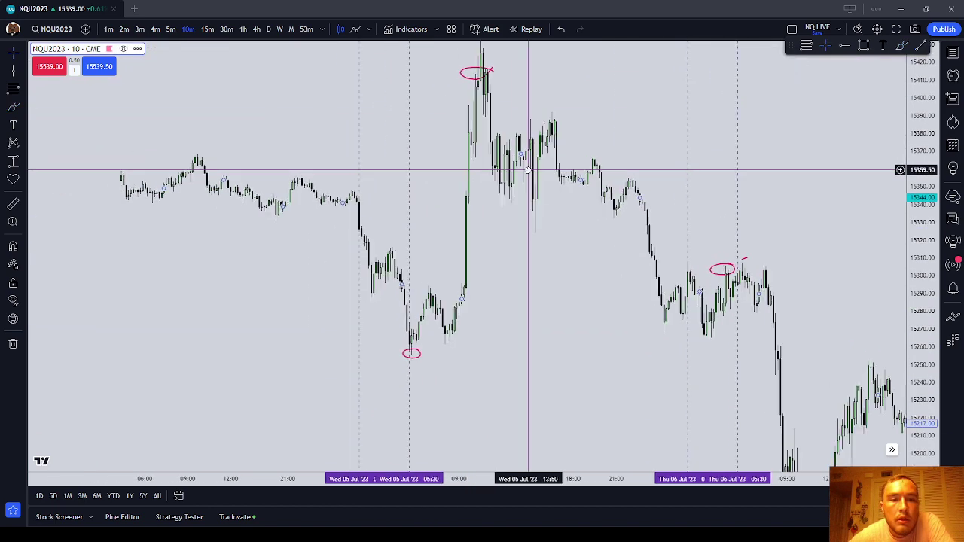
pyautogui.moveTo(291, 151); pyautogui.dragTo(411, 138)
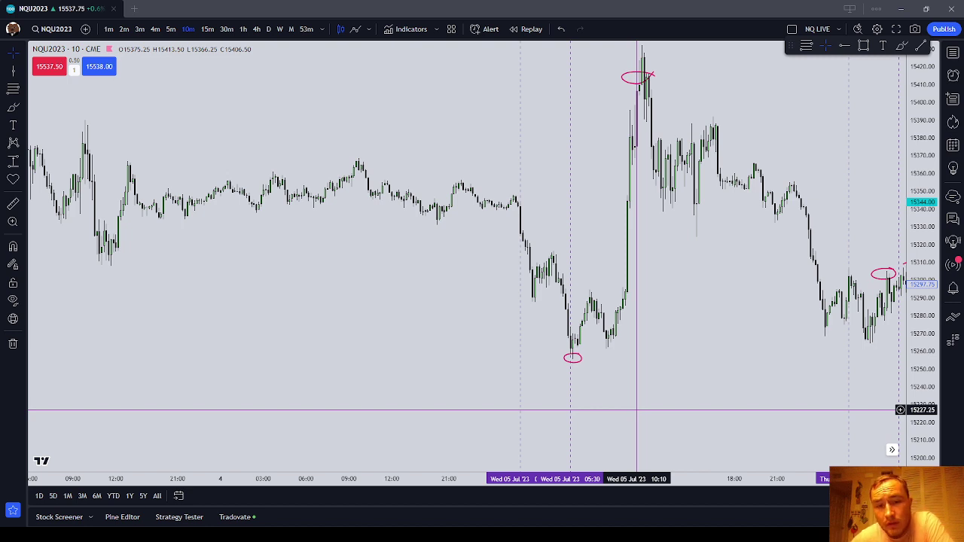
pyautogui.rightClick(714, 357)
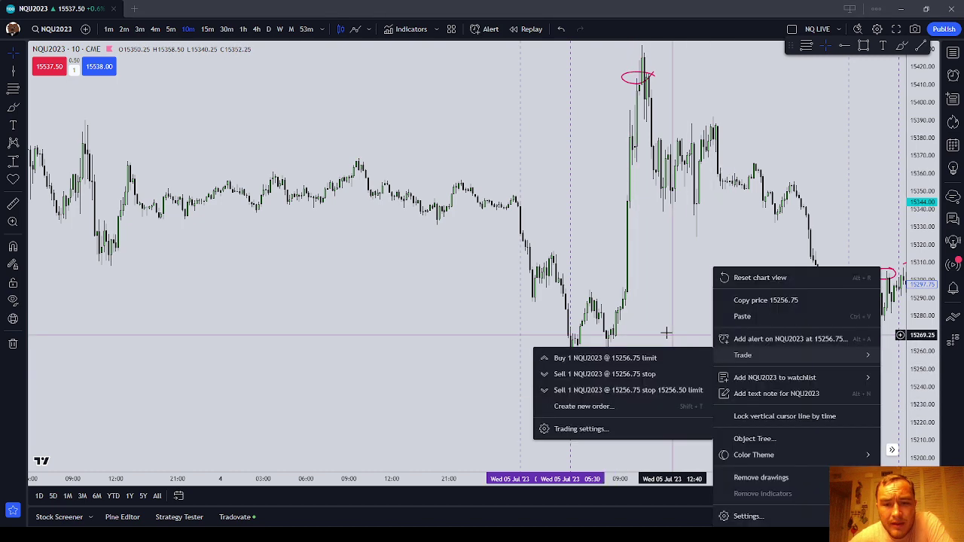
pyautogui.click(668, 334)
pyautogui.moveTo(576, 380); pyautogui.dragTo(458, 439)
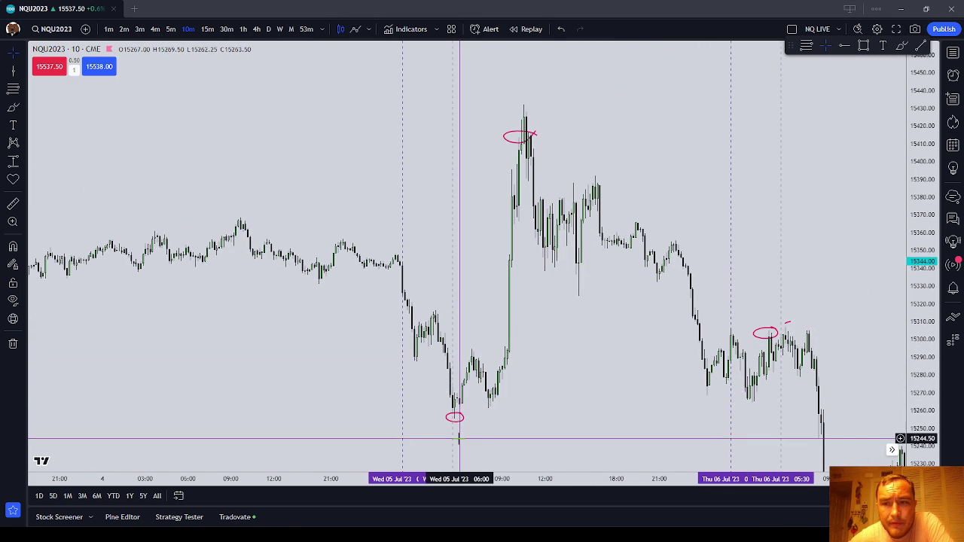
pyautogui.moveTo(731, 336); pyautogui.dragTo(153, 370)
pyautogui.moveTo(568, 345); pyautogui.dragTo(260, 384)
pyautogui.moveTo(630, 269); pyautogui.dragTo(243, 260)
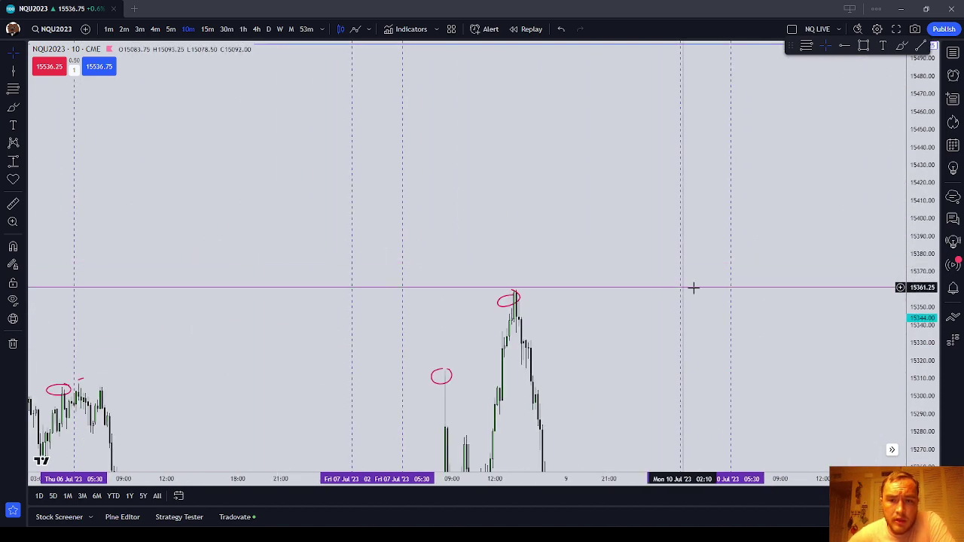
pyautogui.moveTo(581, 338); pyautogui.dragTo(338, 223)
pyautogui.moveTo(668, 268); pyautogui.dragTo(327, 249)
pyautogui.moveTo(705, 331); pyautogui.dragTo(306, 344)
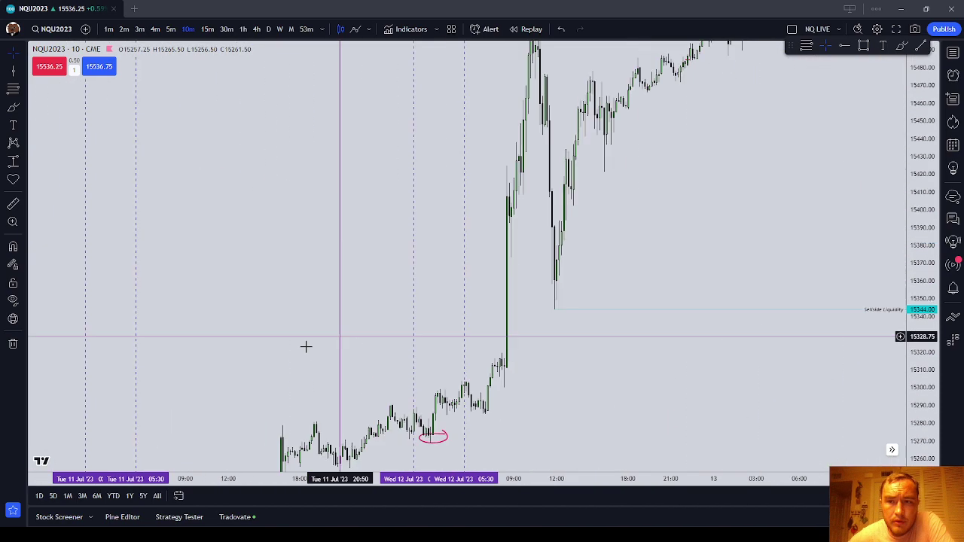
pyautogui.moveTo(696, 201); pyautogui.dragTo(657, 336)
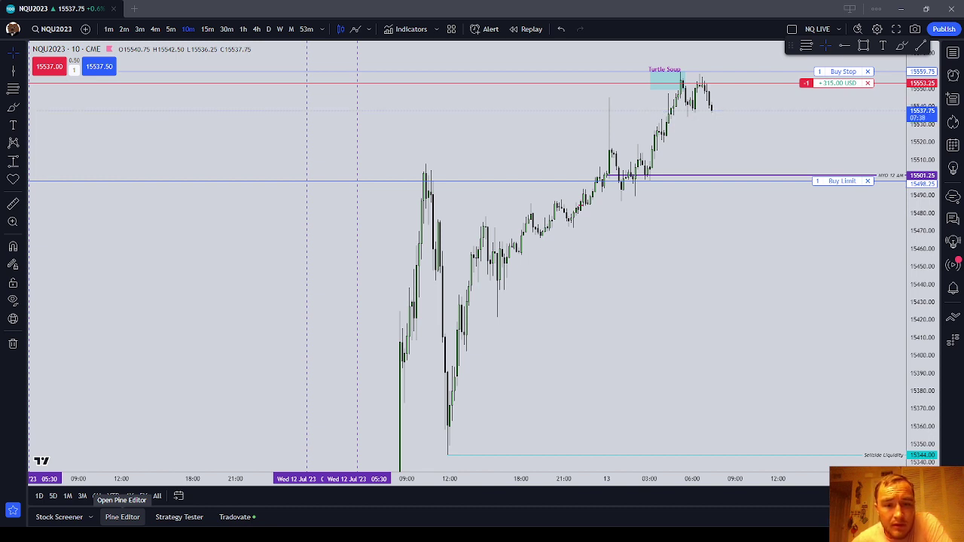
pyautogui.click(679, 286)
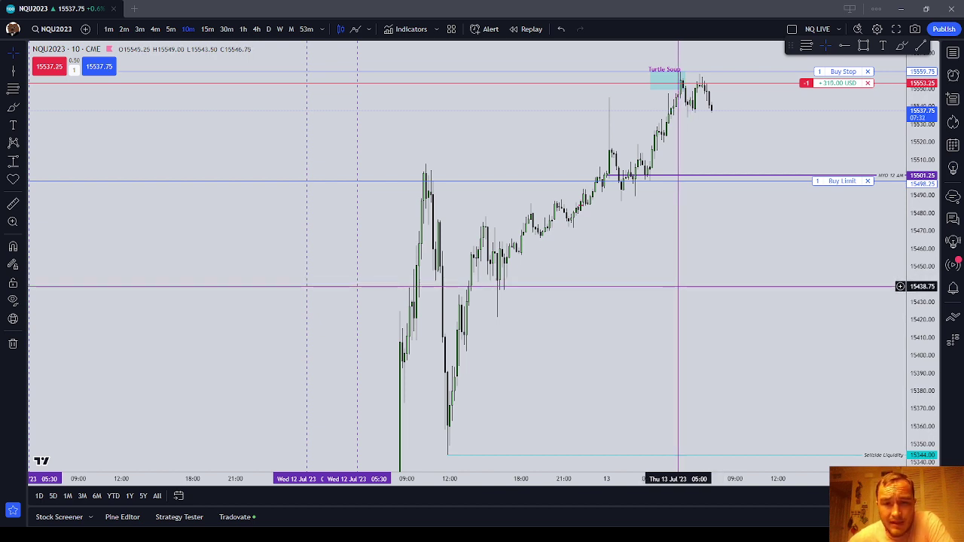